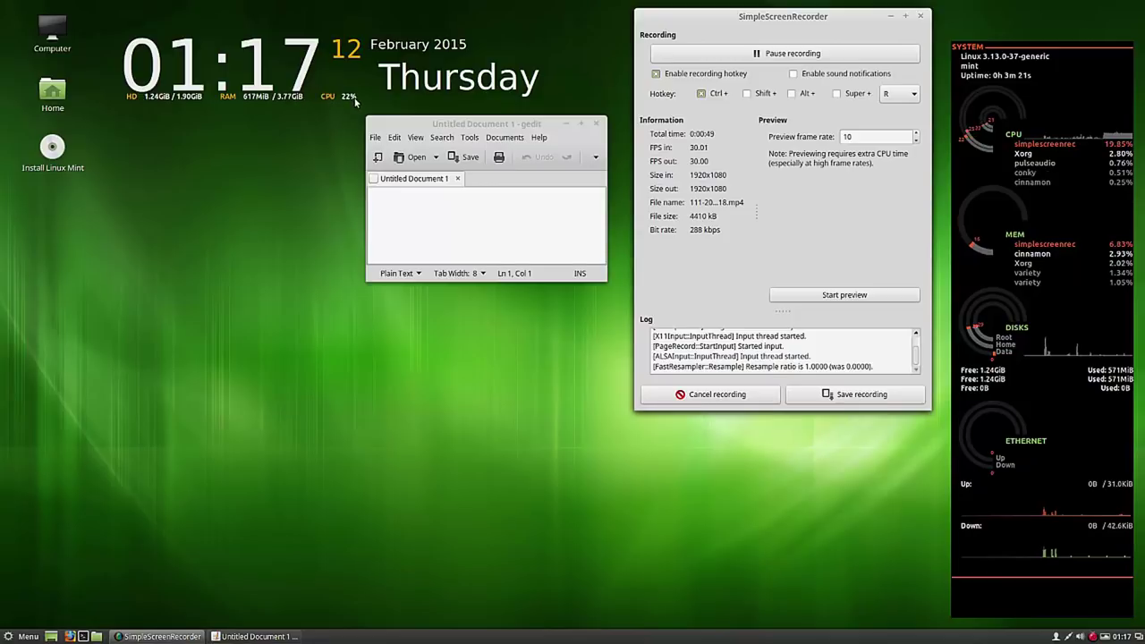
- Hide the SimpleScreenRecorder window and park the empty gedit note upper right beside the conky panel
left_click_drag(533, 128, 311, 115)
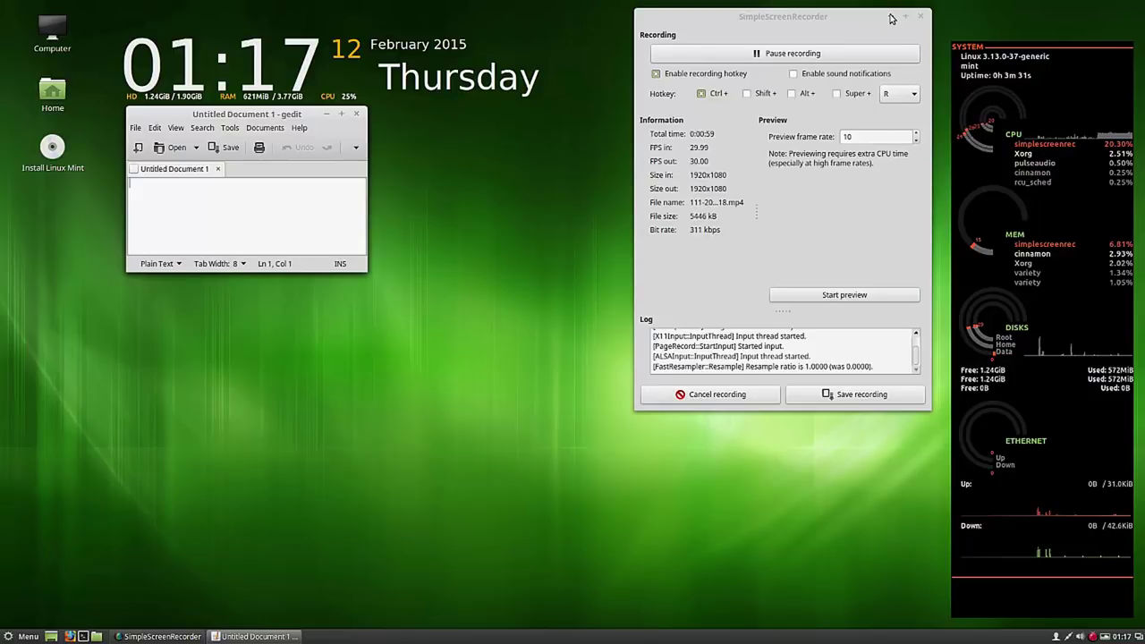
left_click(891, 18)
left_click_drag(279, 113, 832, 21)
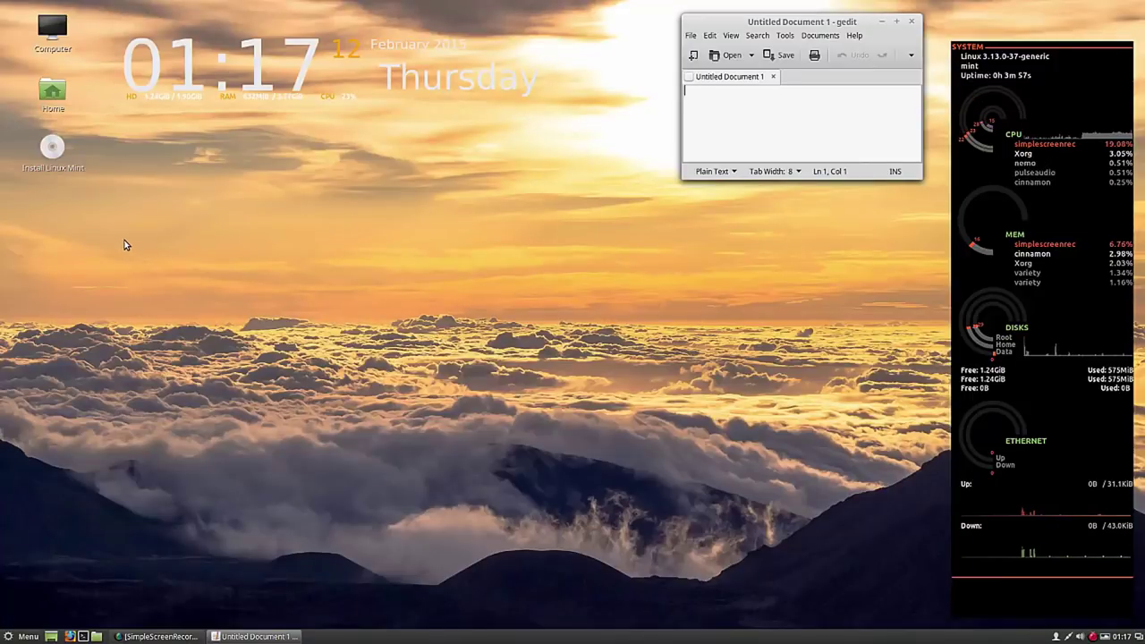
- Launch Install Linux Mint from the desktop and shift the installer window left
left_click(50, 152)
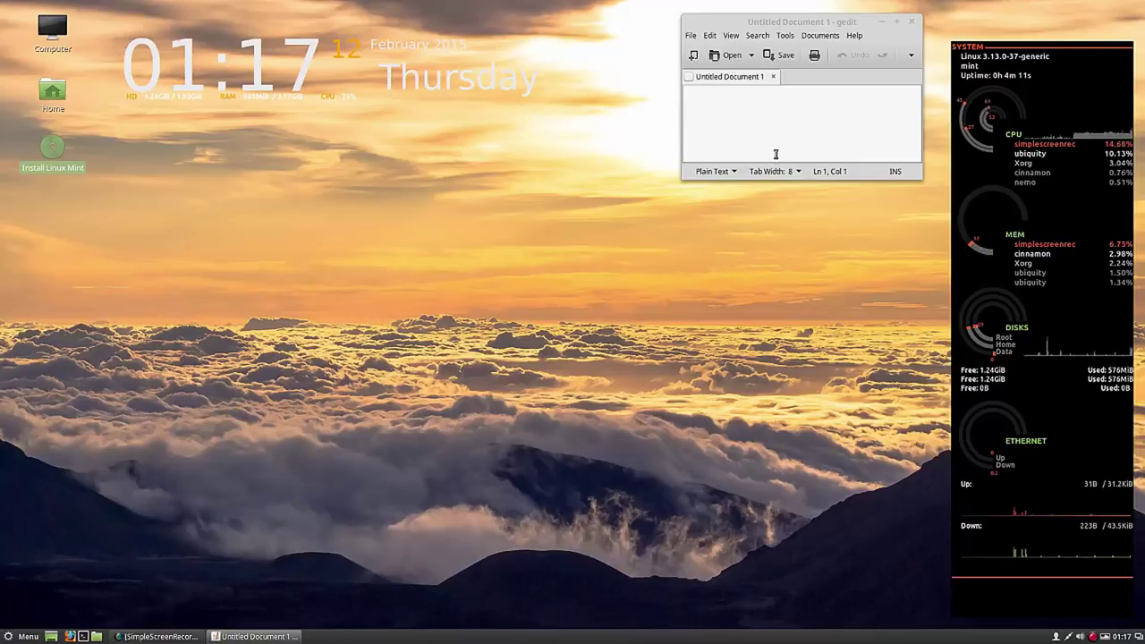
left_click(755, 107)
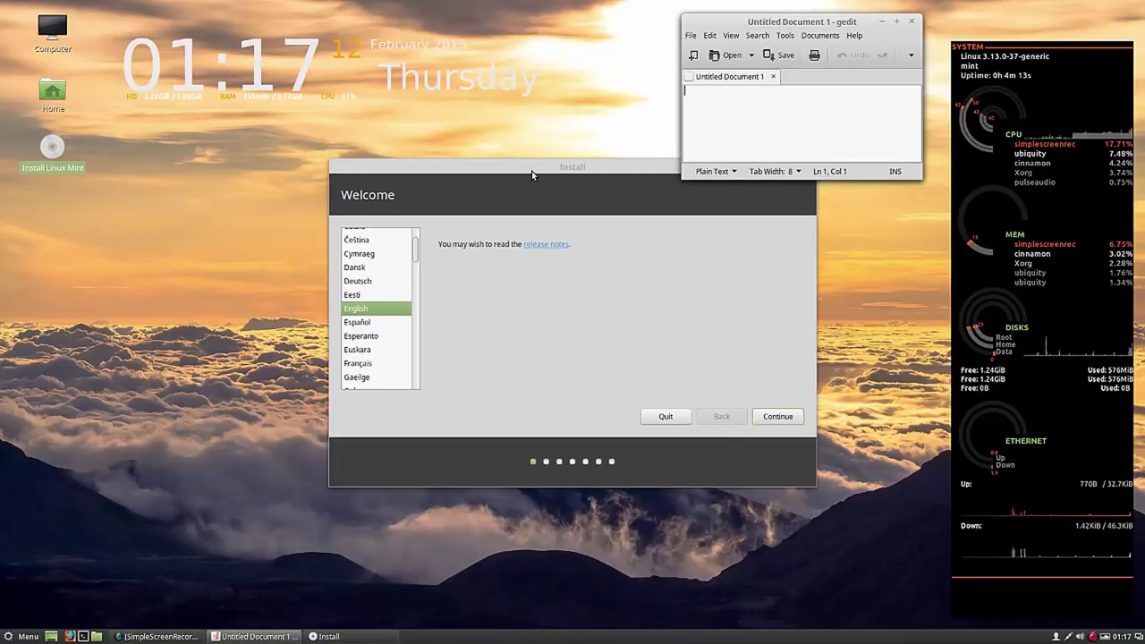
left_click_drag(547, 170, 370, 161)
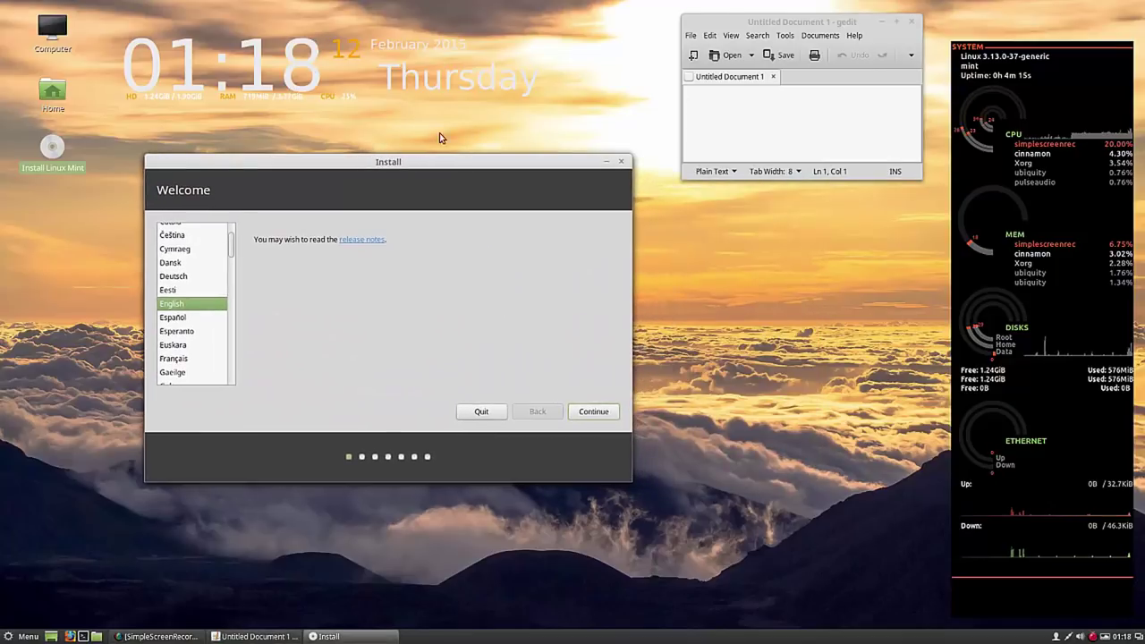
- Jot the time 01-18 in the gedit note
left_click(736, 102)
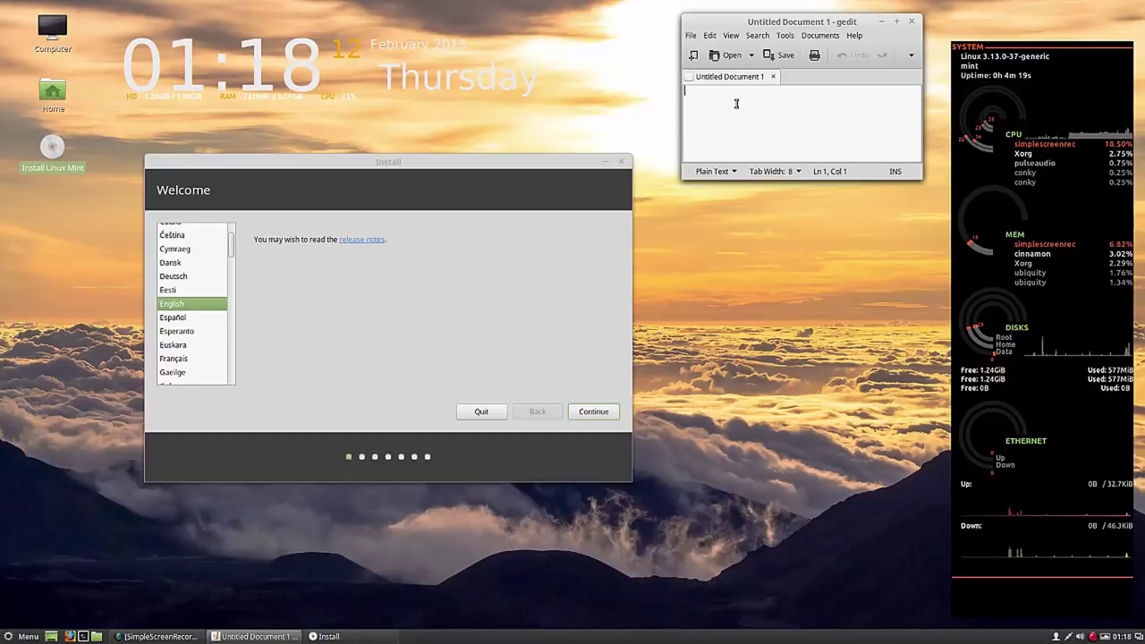
type("01-18")
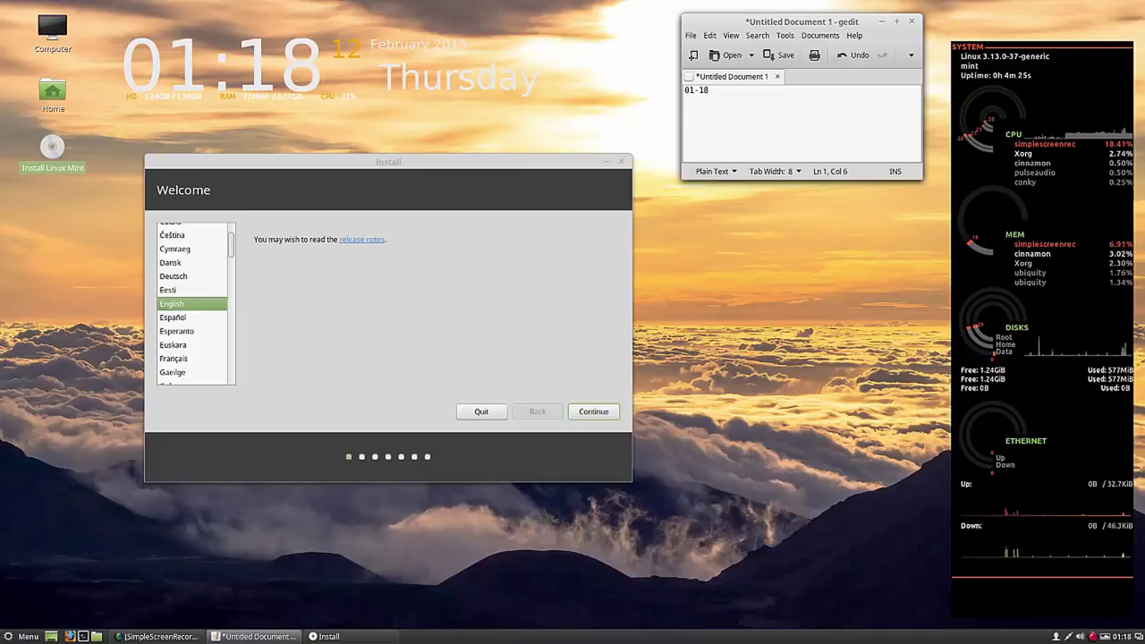
key("Return")
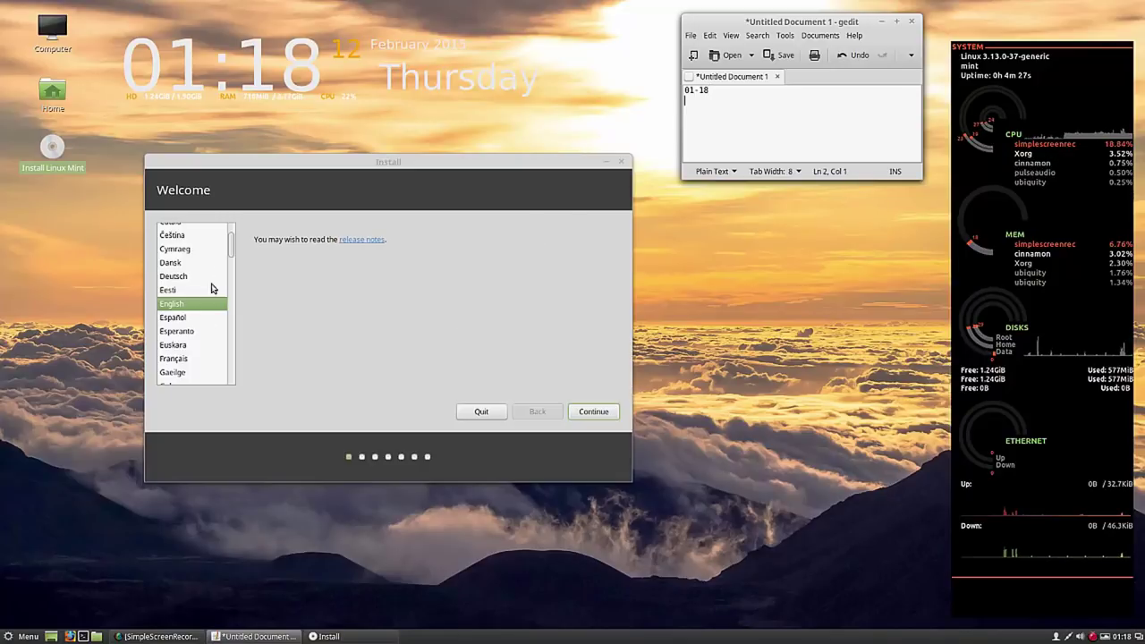
left_click_drag(231, 245, 230, 315)
- Choose Русский as the installer language and continue past the preparation checks
left_click(184, 348)
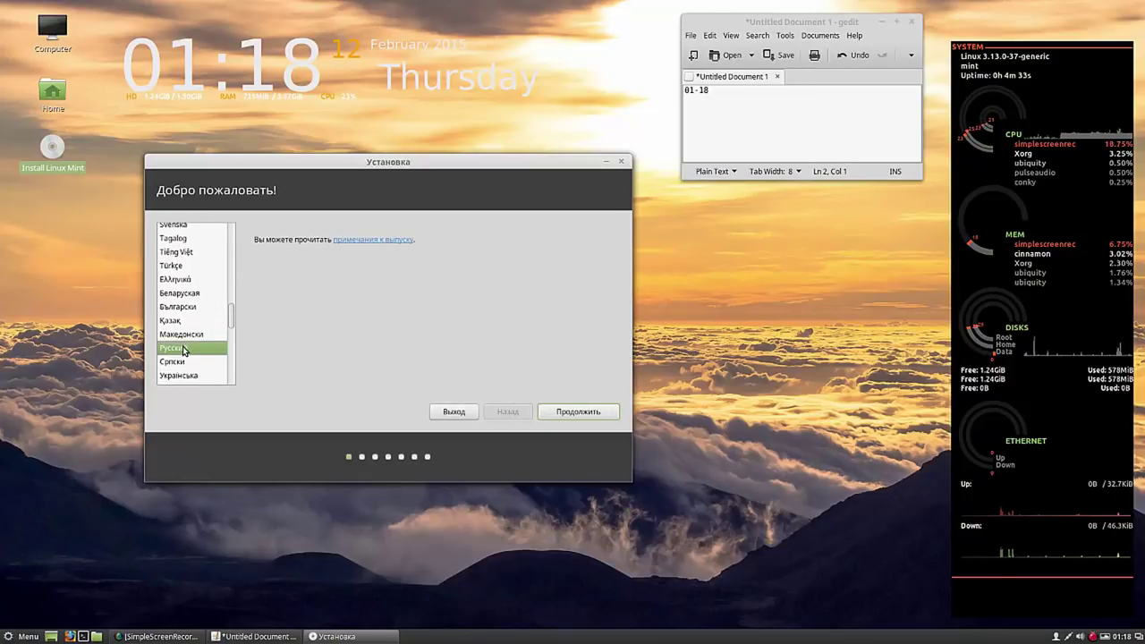
left_click(580, 412)
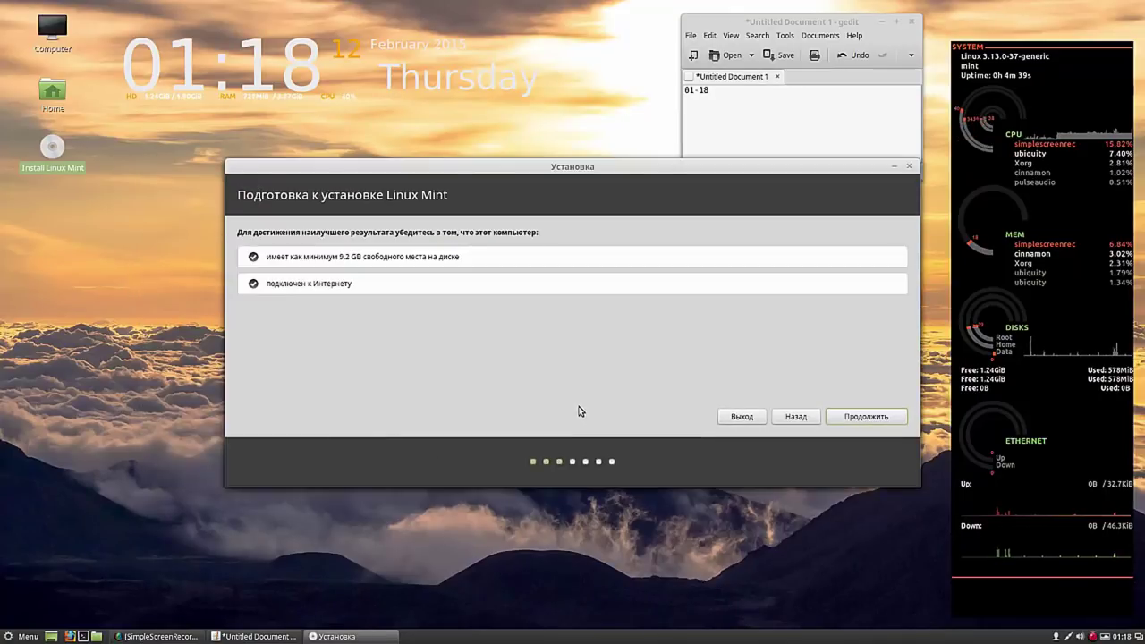
left_click(874, 418)
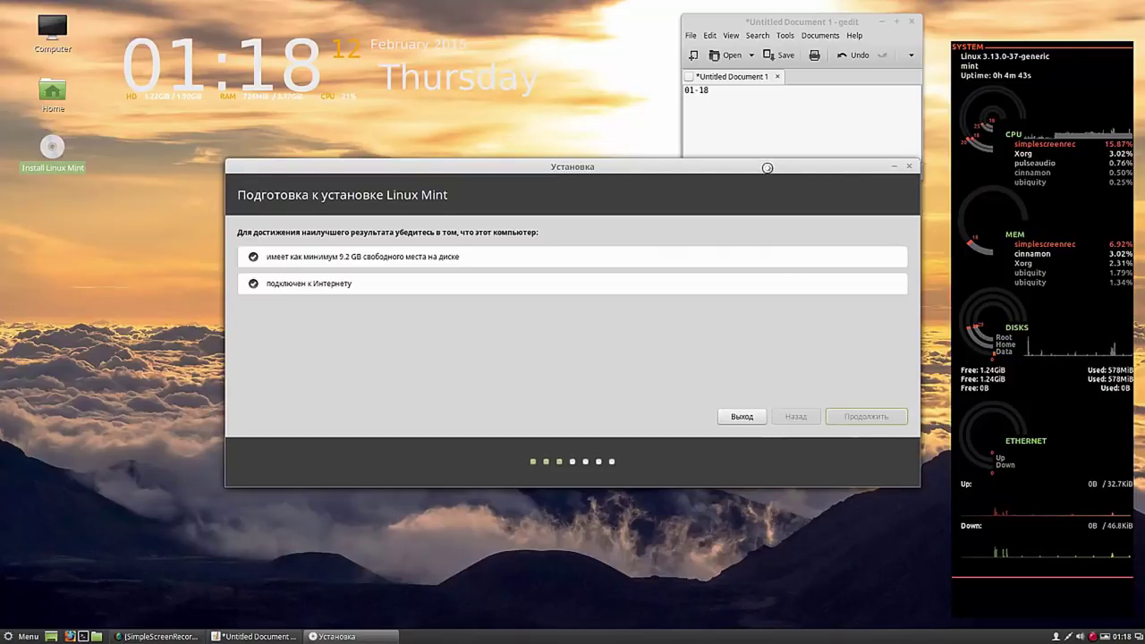
- Reposition the installer window and place the gedit note below it
left_click_drag(766, 168, 632, 204)
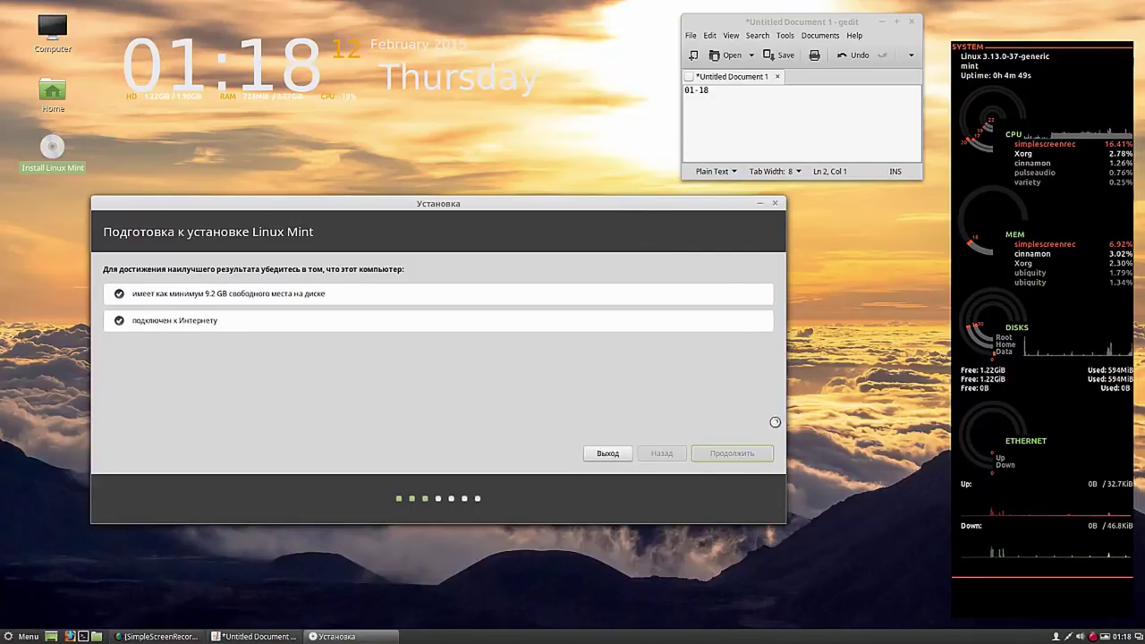
left_click_drag(620, 203, 624, 116)
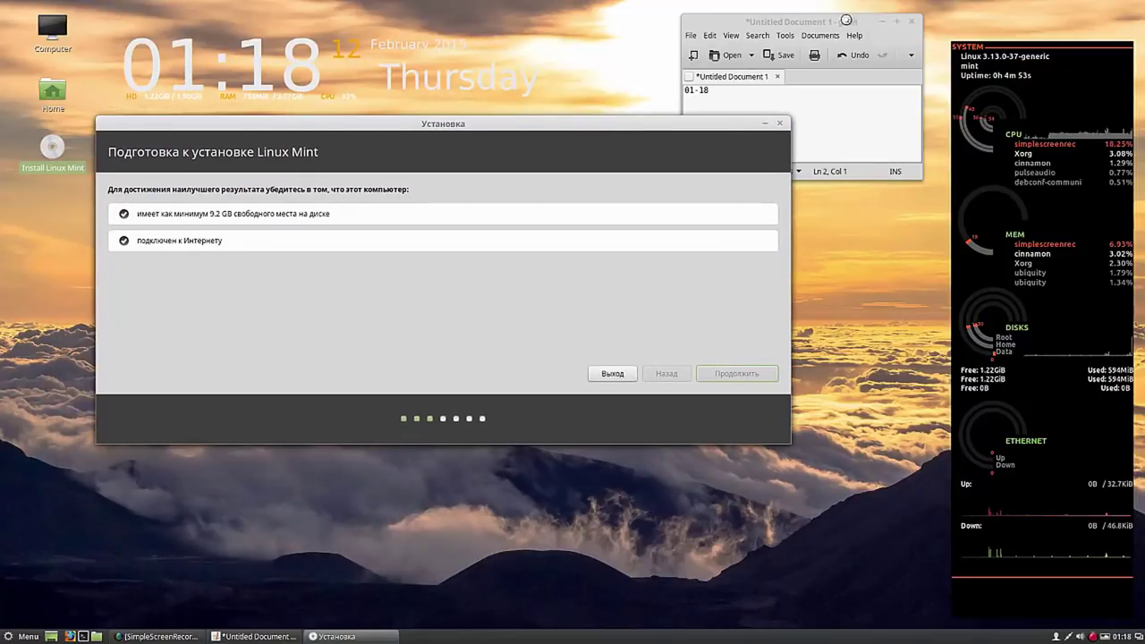
left_click_drag(843, 36, 706, 462)
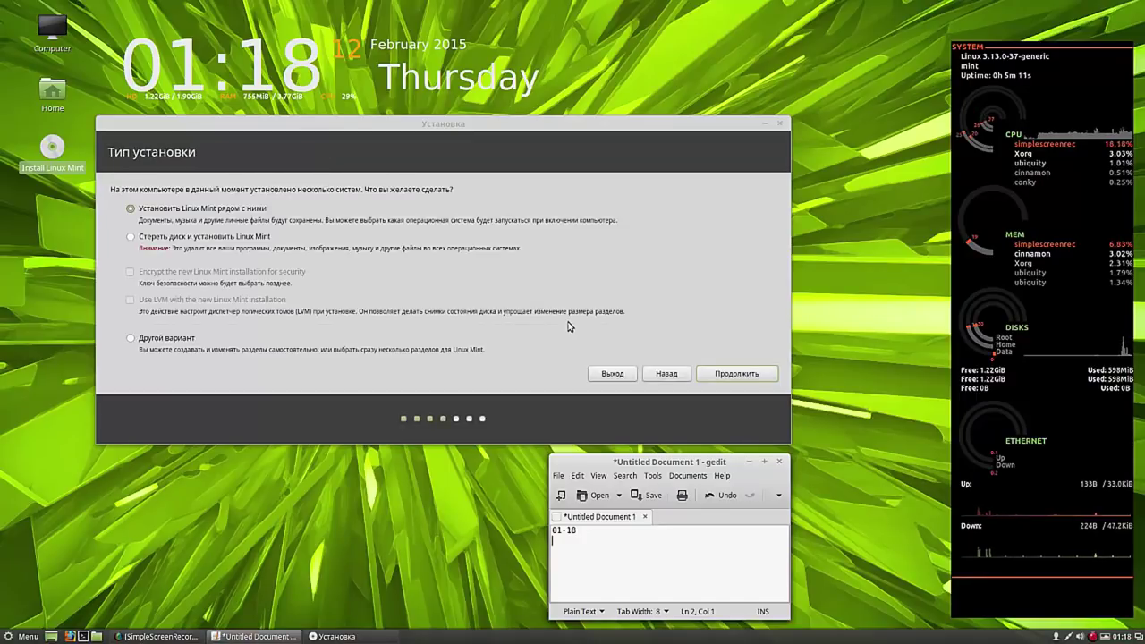
- Pick Другой вариант for manual partitioning and select the /dev/sda7 row in the partition table
left_click(131, 339)
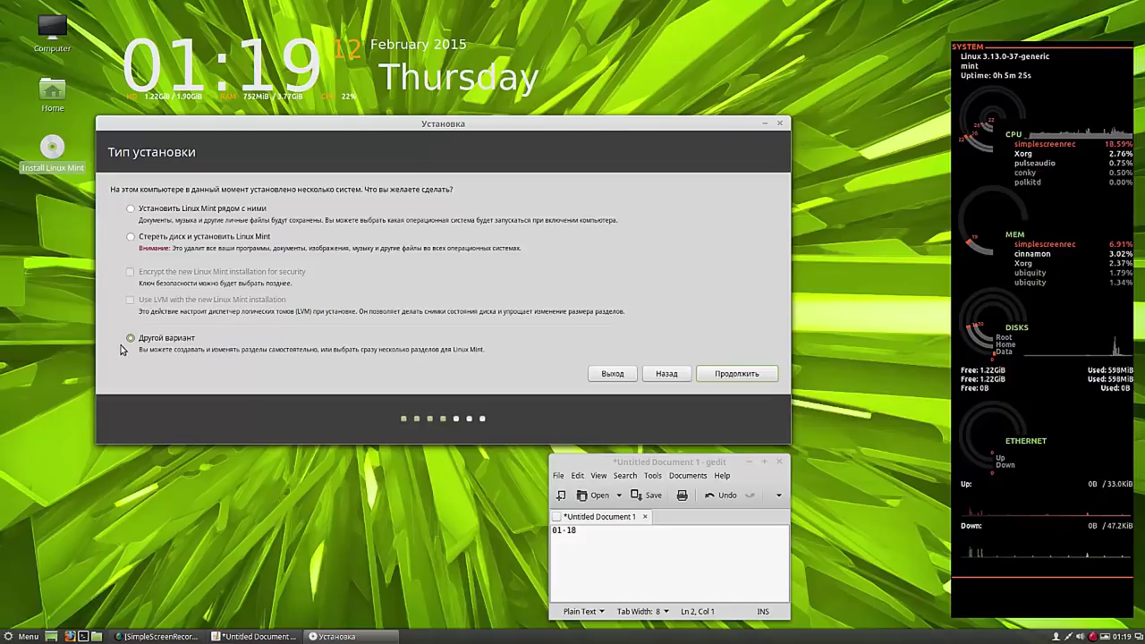
left_click(729, 375)
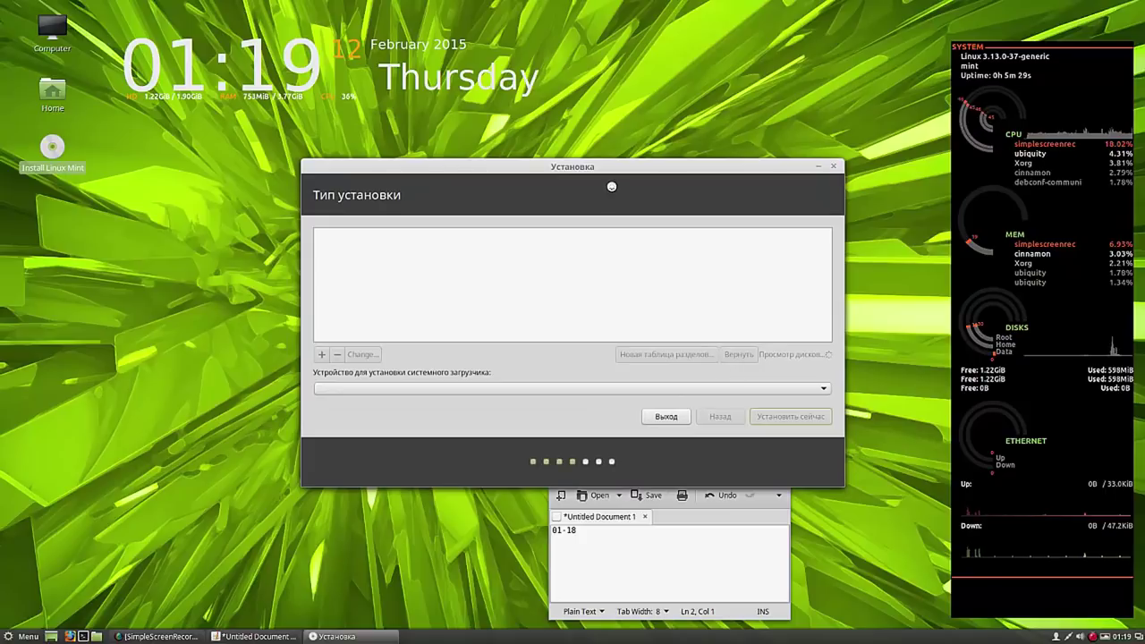
left_click_drag(610, 166, 412, 128)
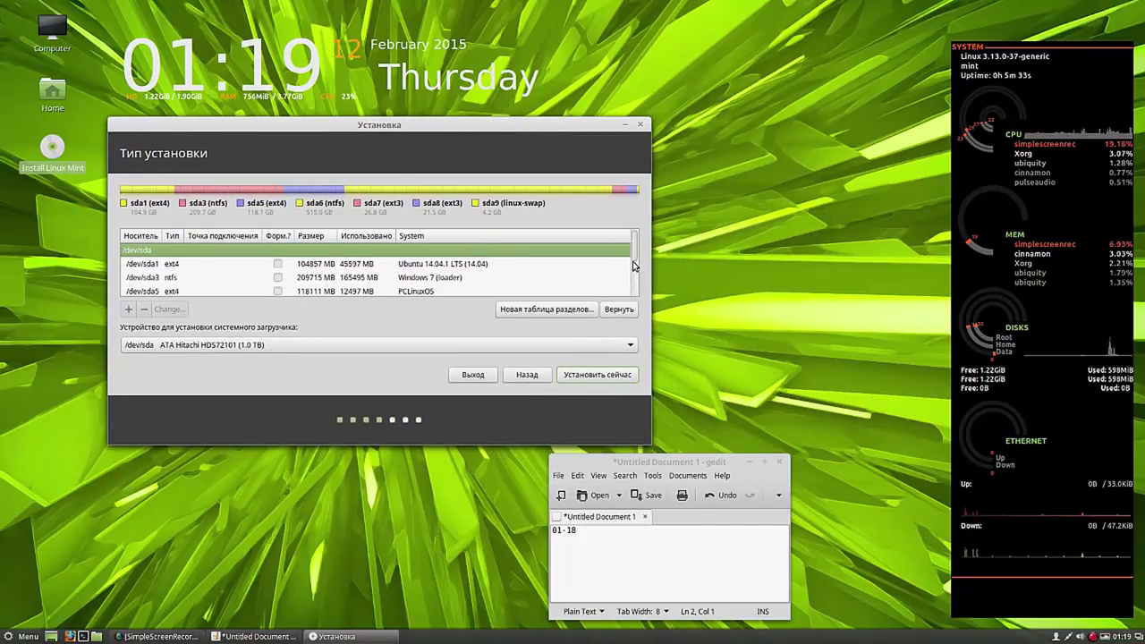
scroll(634, 265, "down", 2)
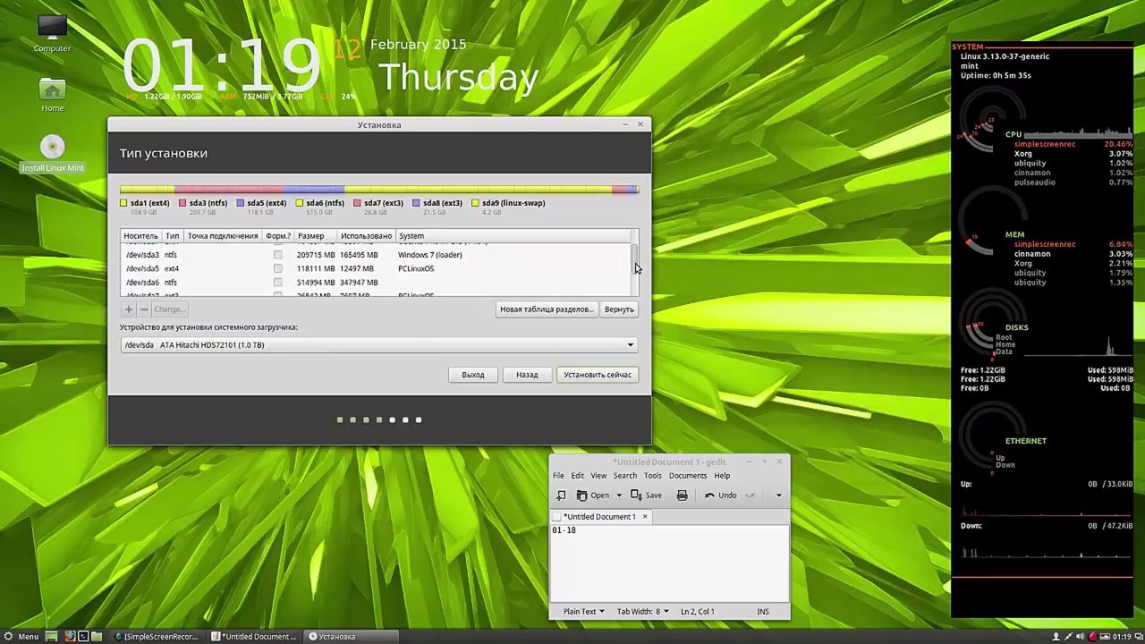
scroll(635, 273, "down", 1)
scroll(634, 279, "down", 1)
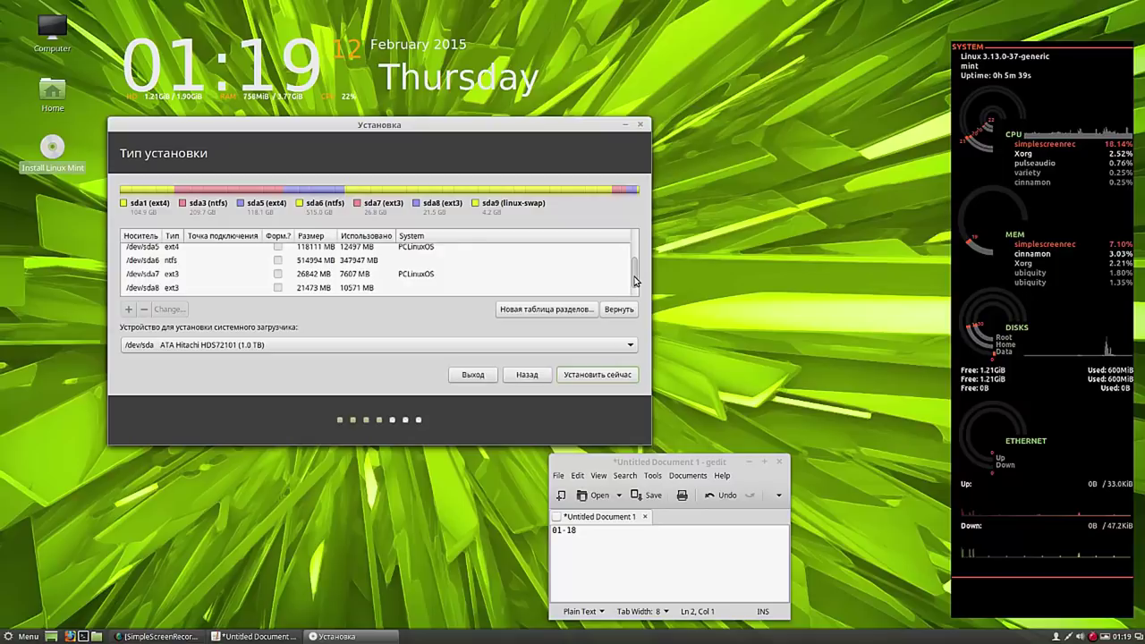
left_click(354, 275)
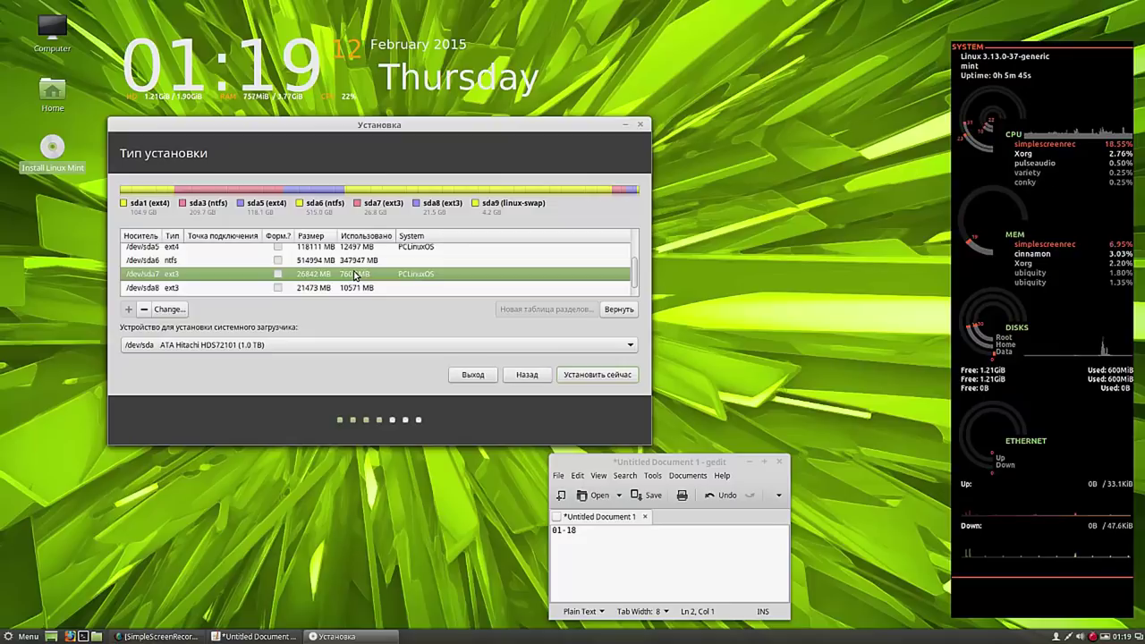
- Edit sda7 to use Ext3 journaling, formatted, with mount point /, and confirm with OK
left_click(167, 308)
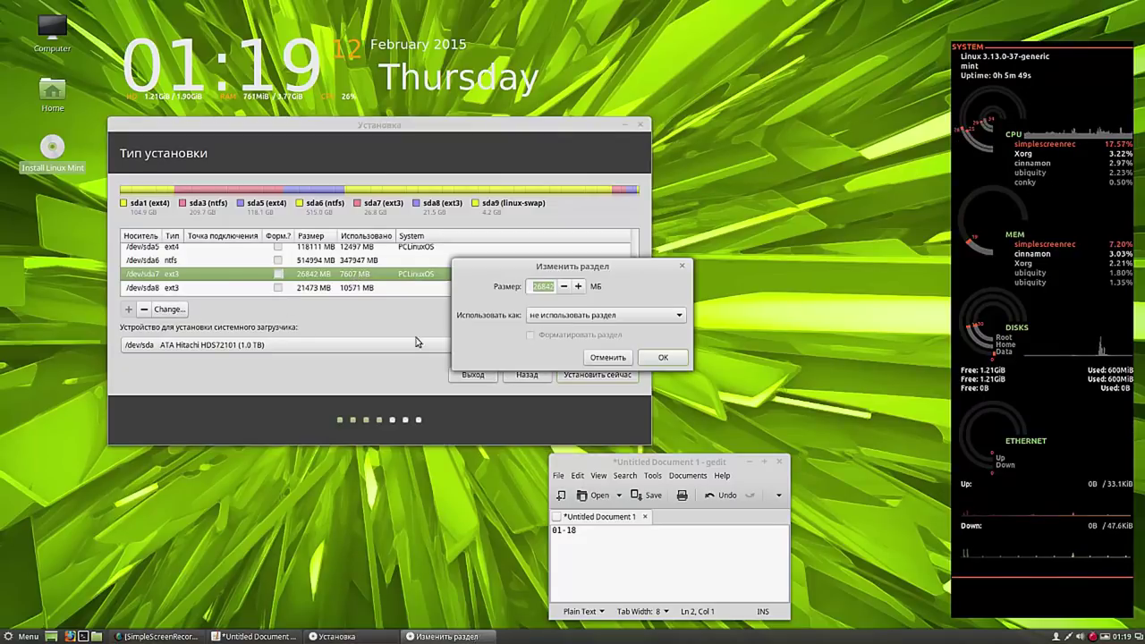
left_click(680, 317)
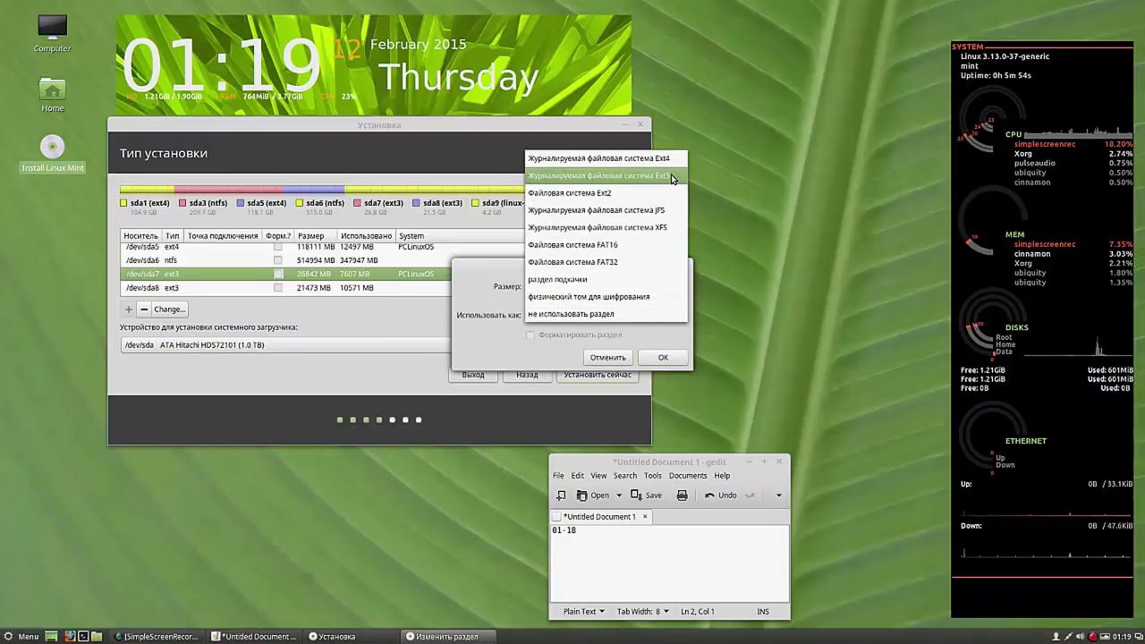
left_click(672, 176)
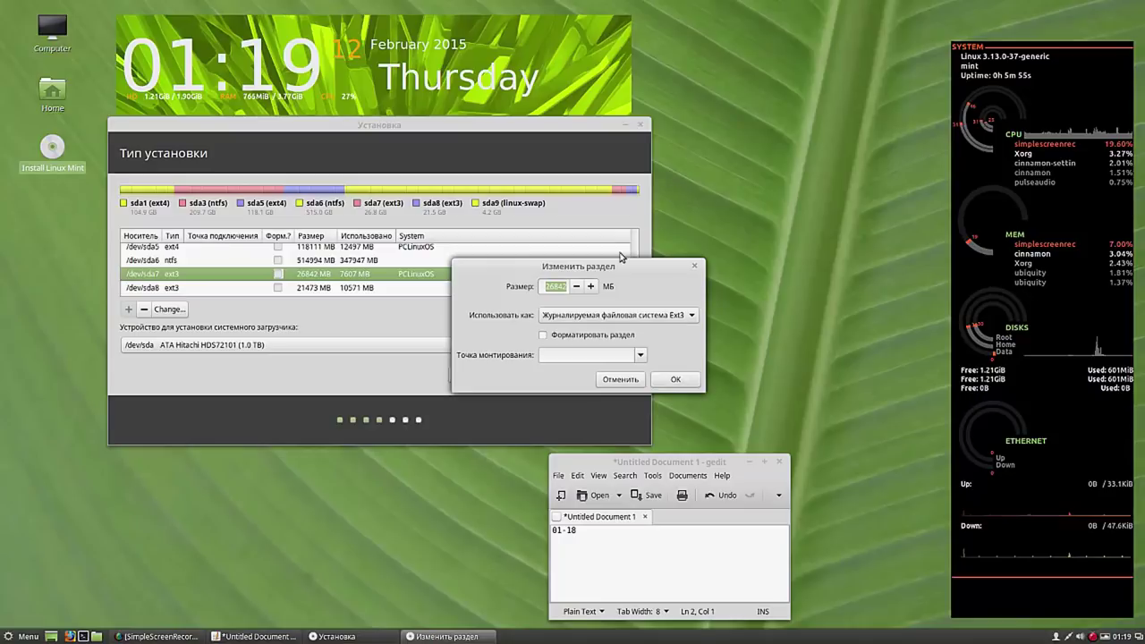
left_click(542, 336)
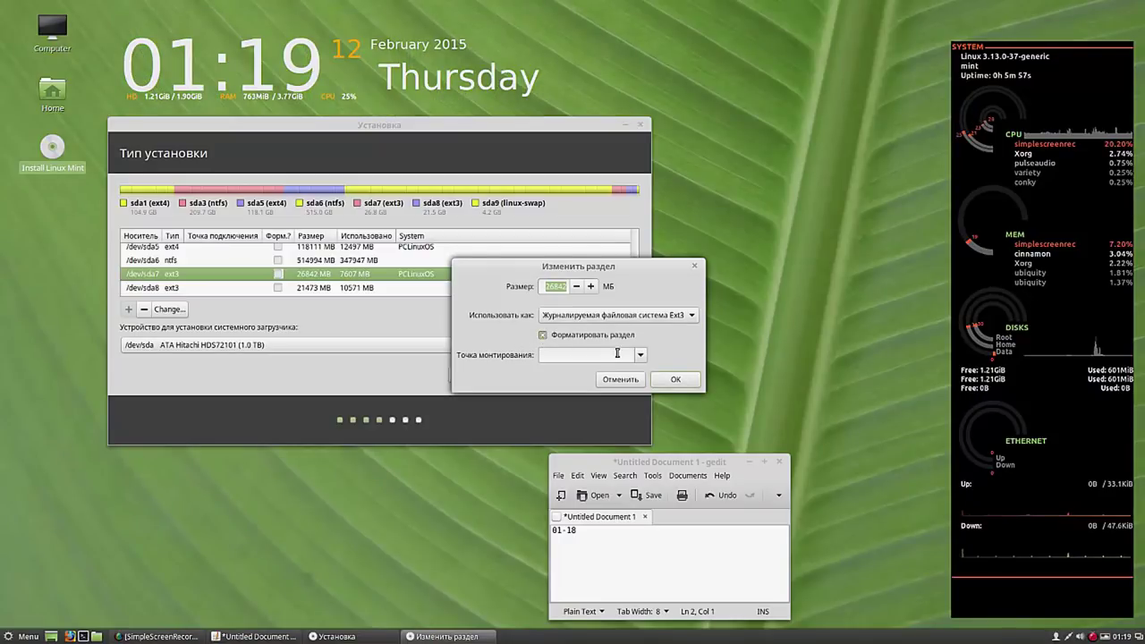
left_click(640, 355)
left_click(586, 376)
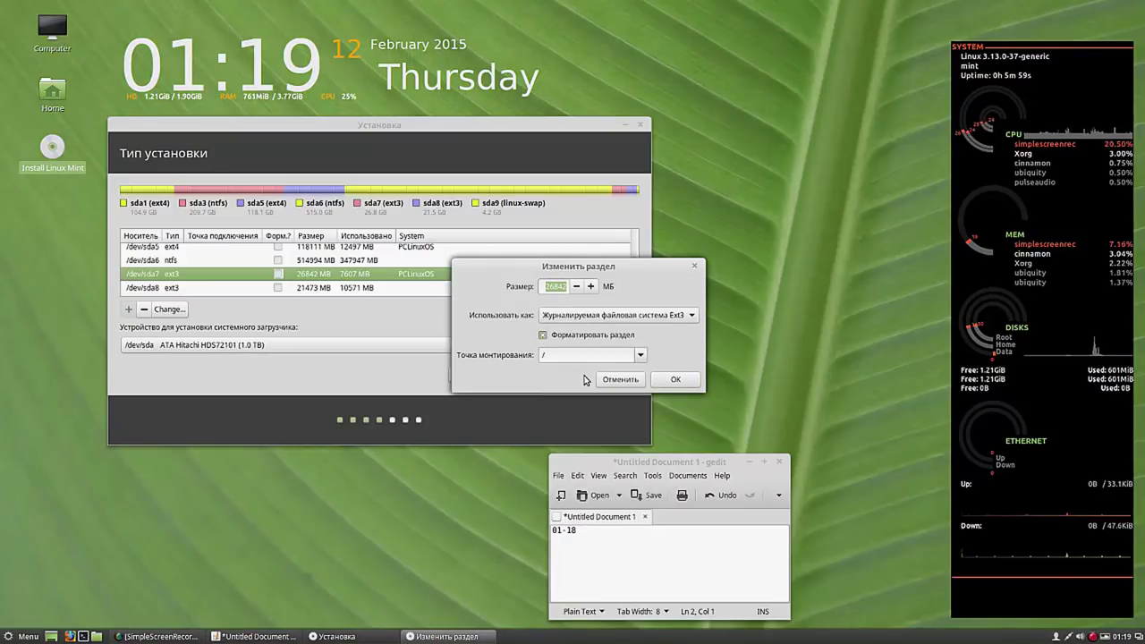
left_click(675, 380)
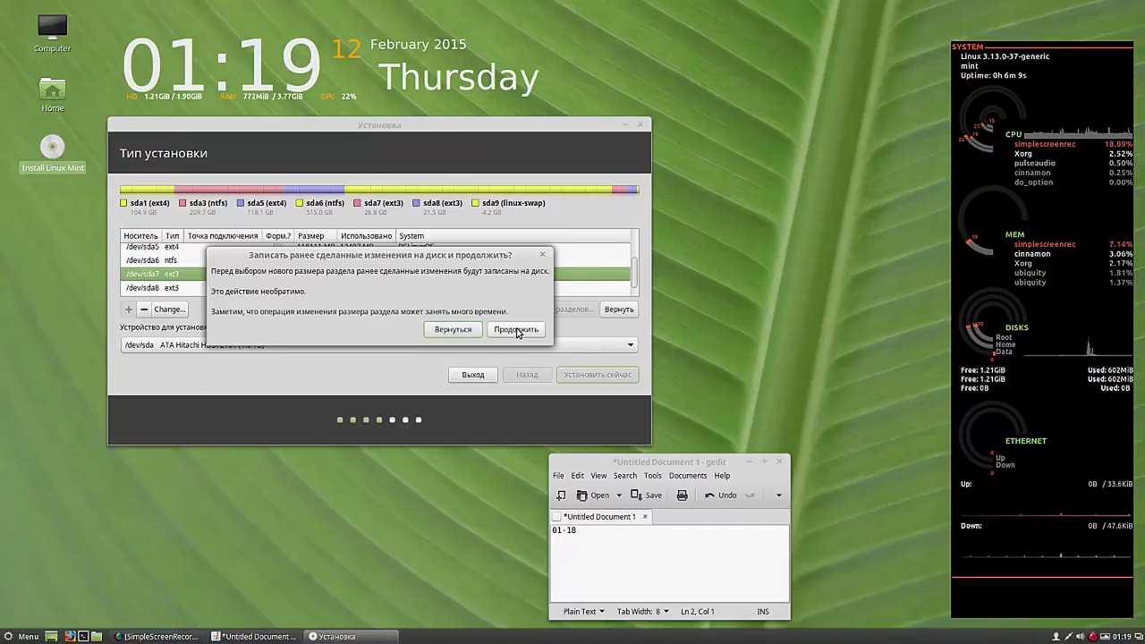
- Agree to write the partition changes to disk
left_click(516, 330)
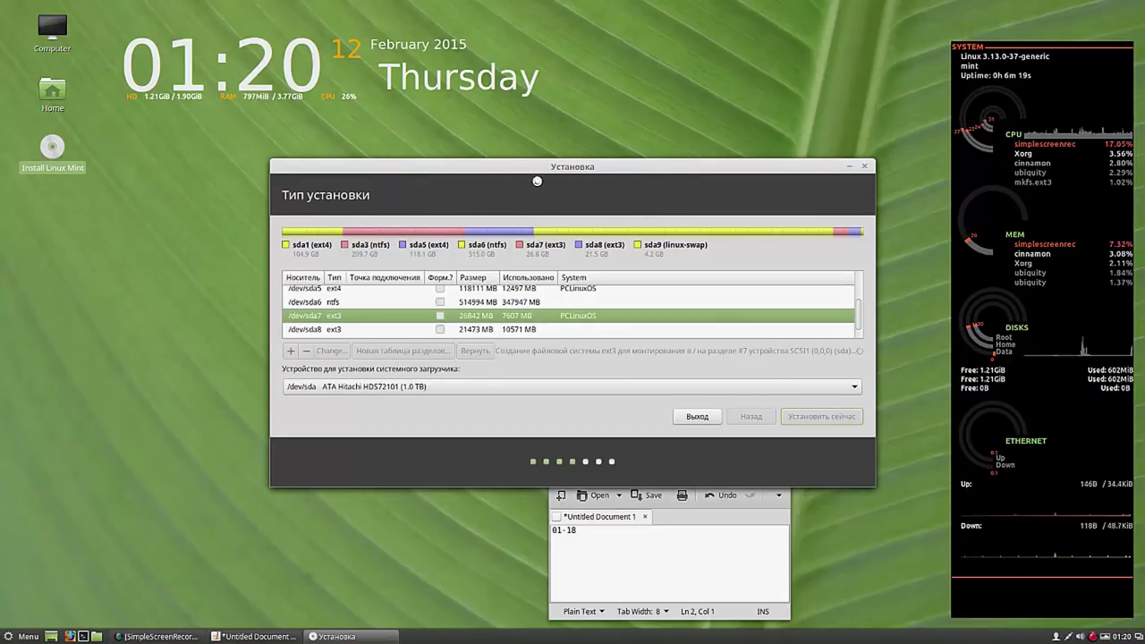
left_click_drag(537, 181, 388, 124)
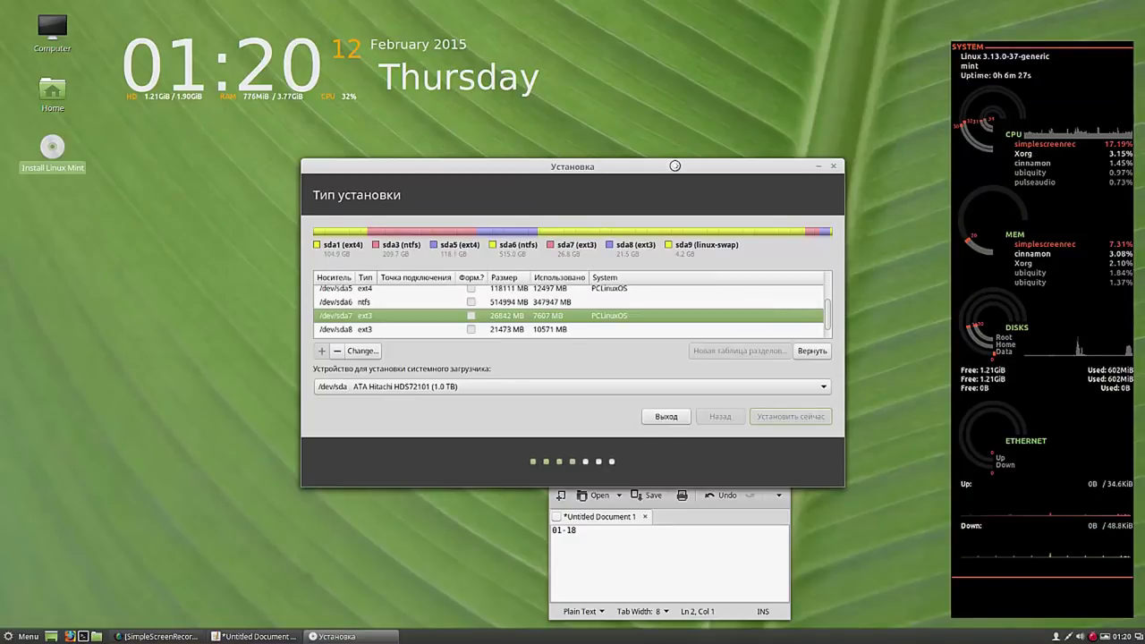
left_click_drag(674, 165, 505, 122)
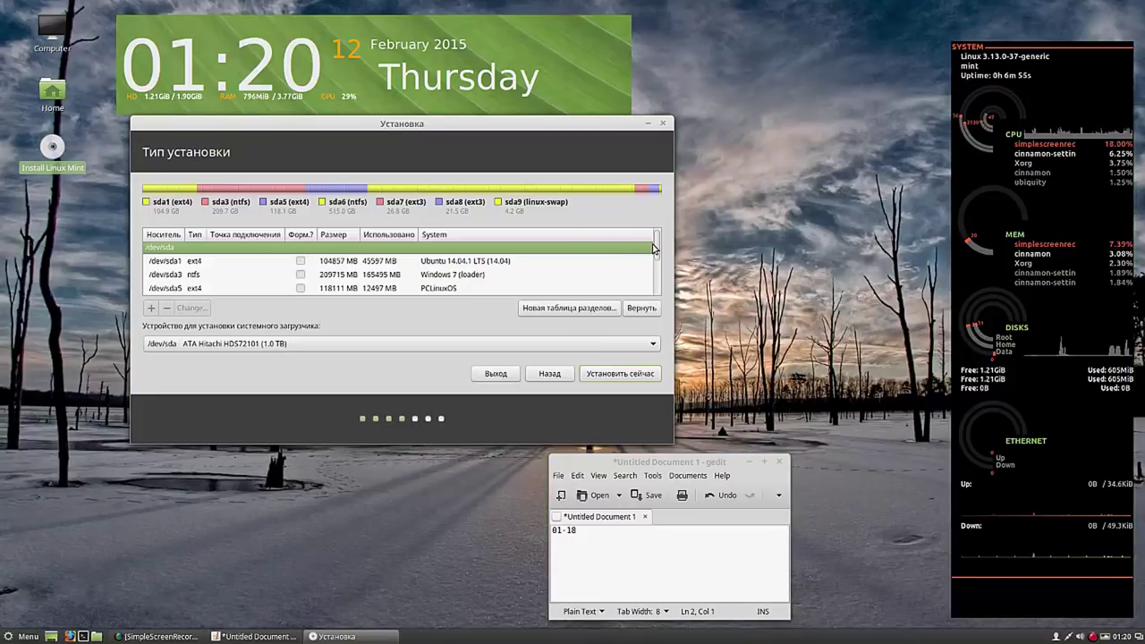
- Select /dev/sda7 and start installing with Install Now
scroll(655, 254, "down", 1)
scroll(655, 255, "down", 3)
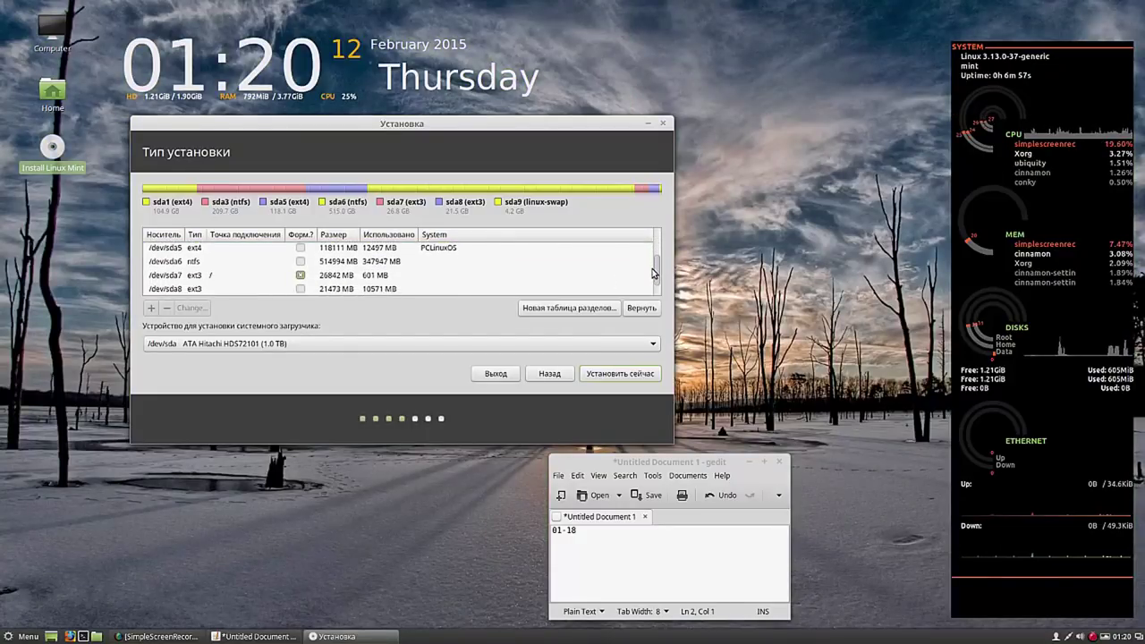
left_click(370, 269)
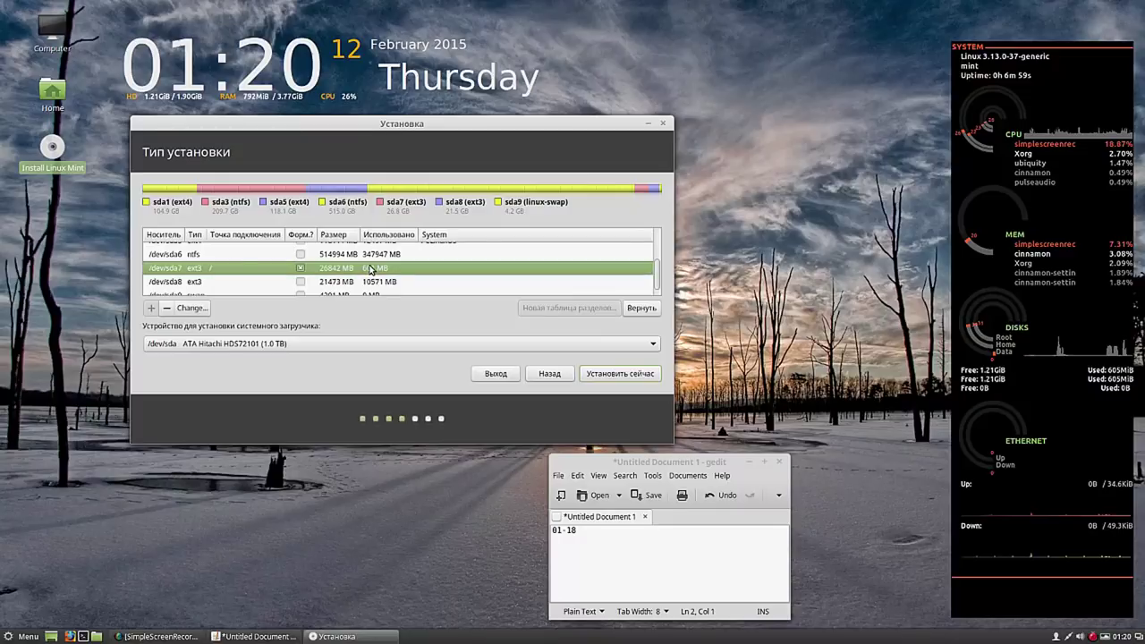
left_click(609, 376)
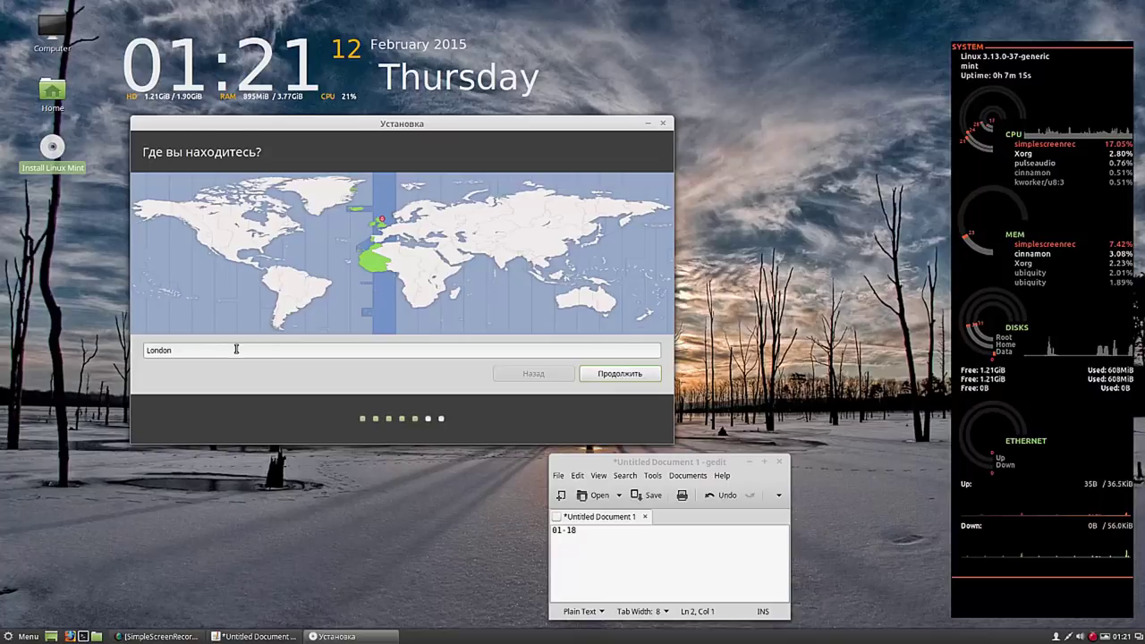
- Replace London in the location field with 'vladivostok'
left_click_drag(200, 349, 138, 361)
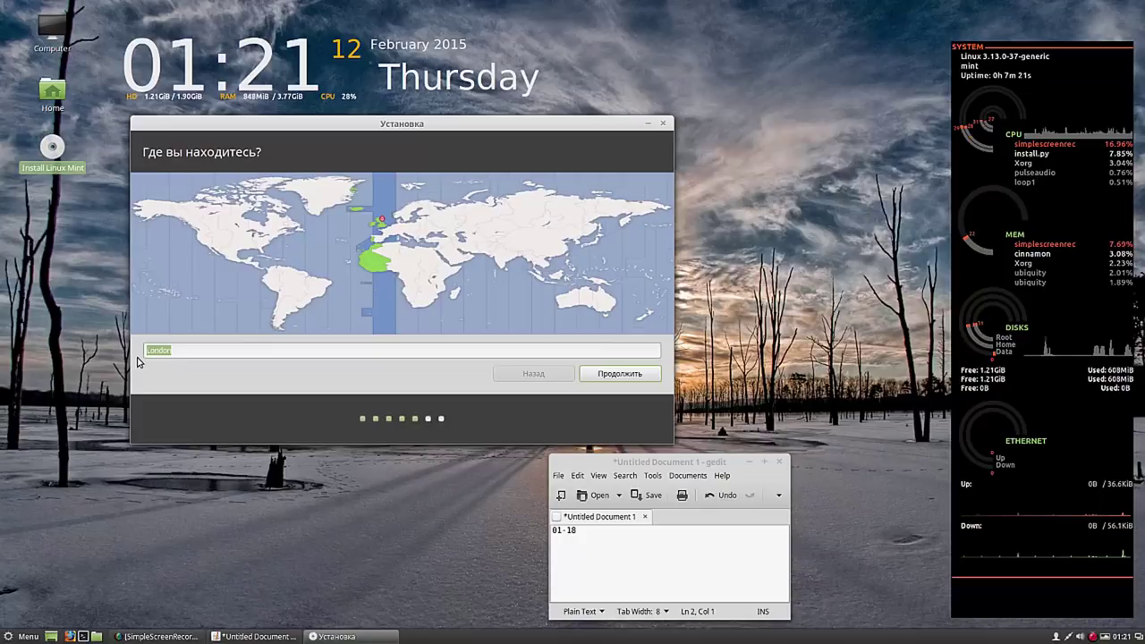
type("v")
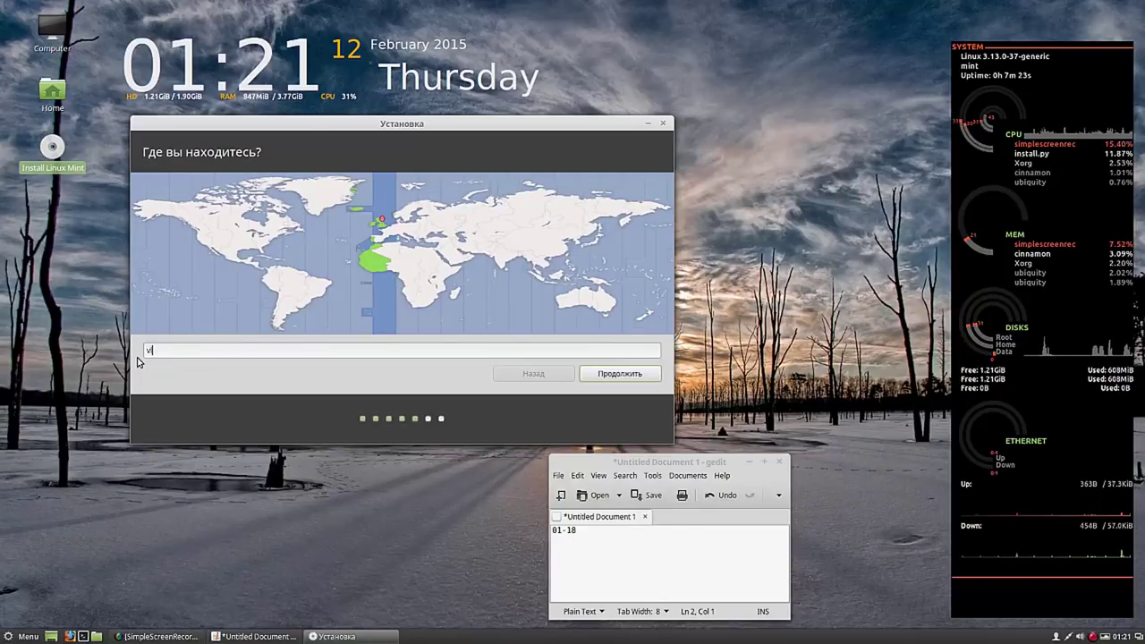
type("ladi")
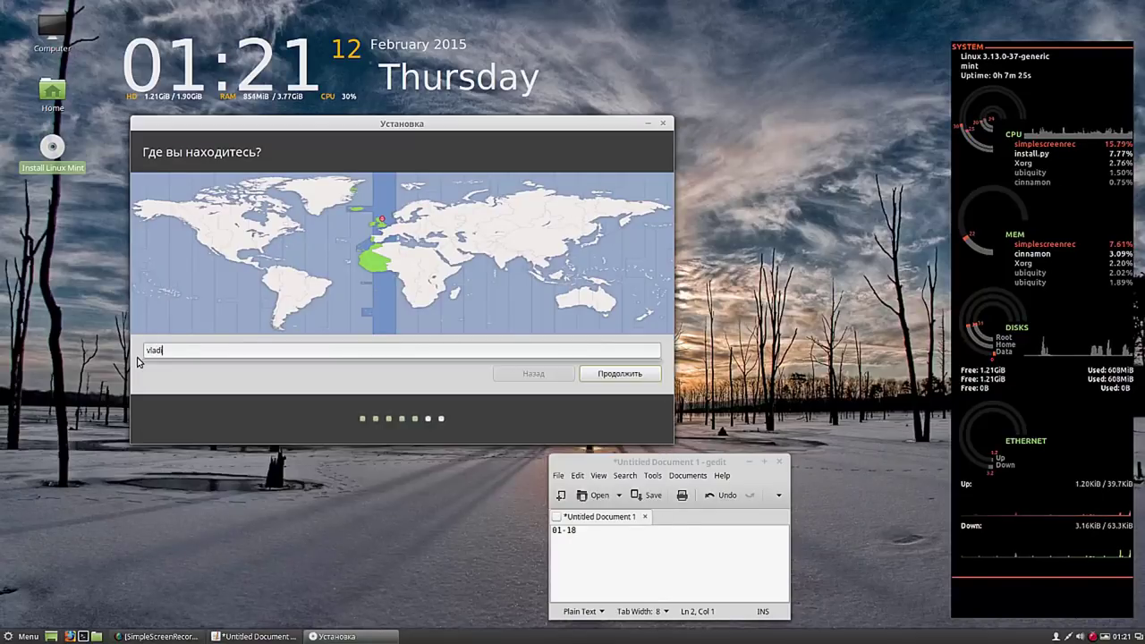
type("vo")
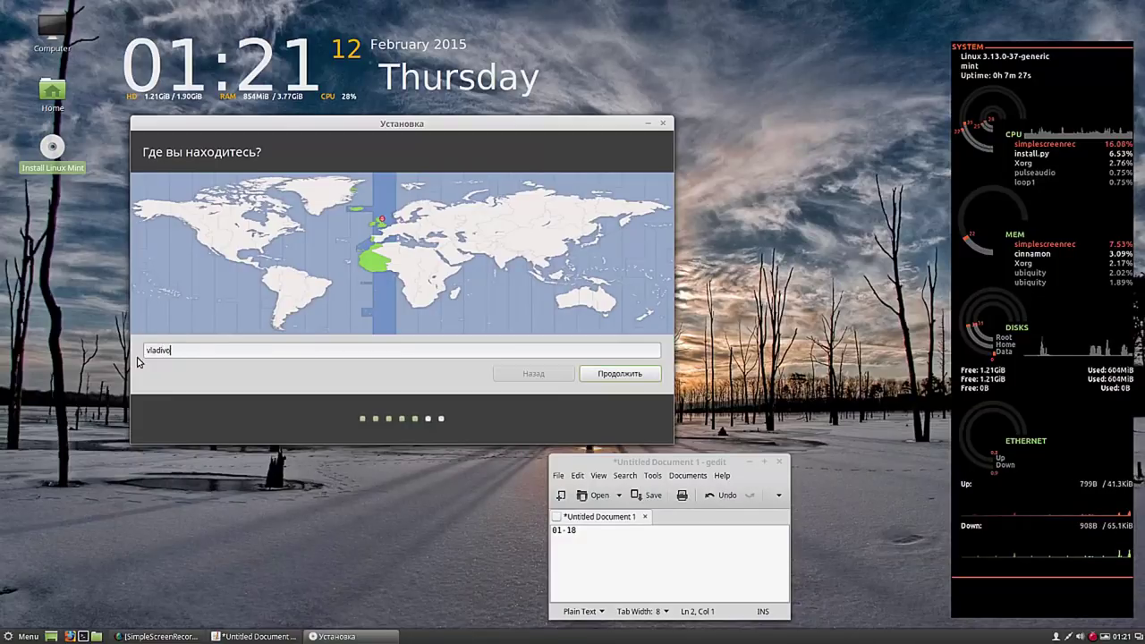
type("sto")
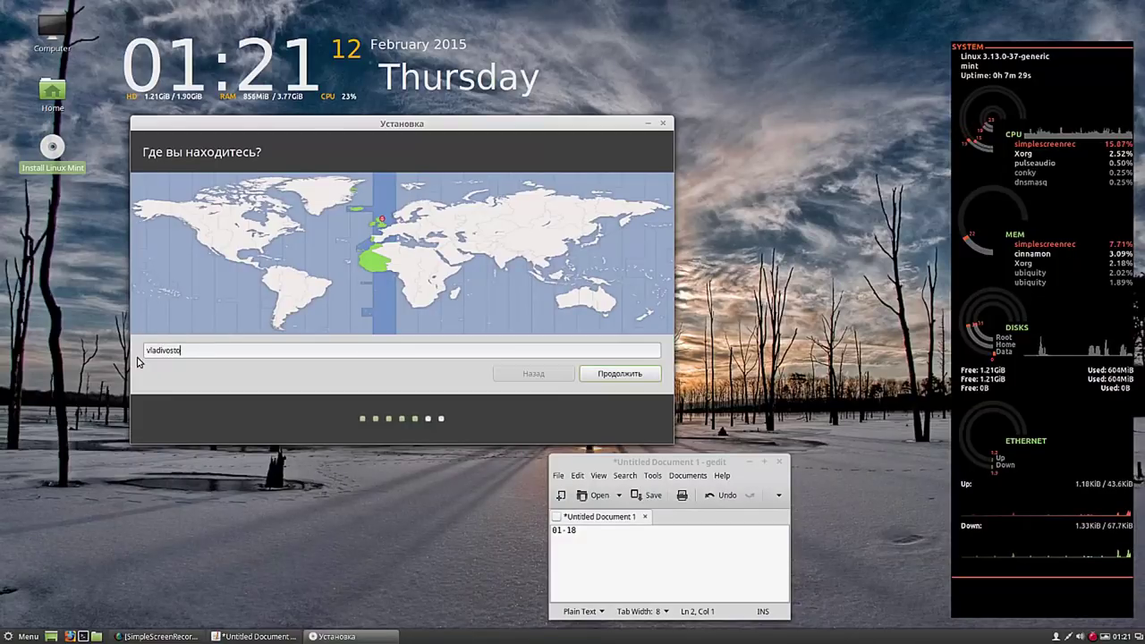
type("k")
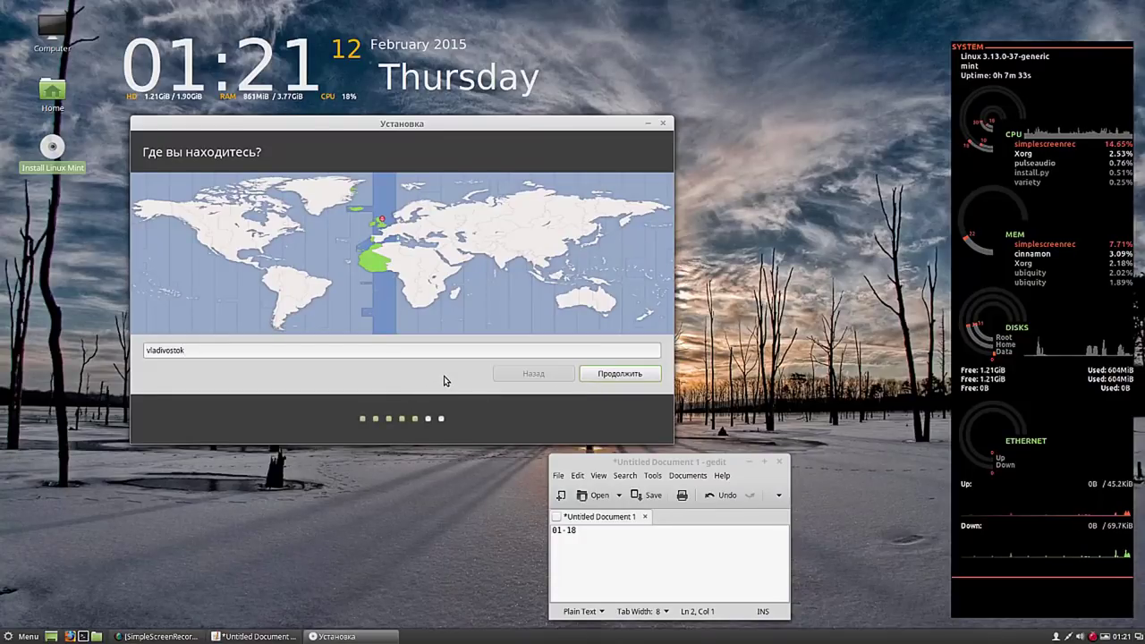
left_click(627, 375)
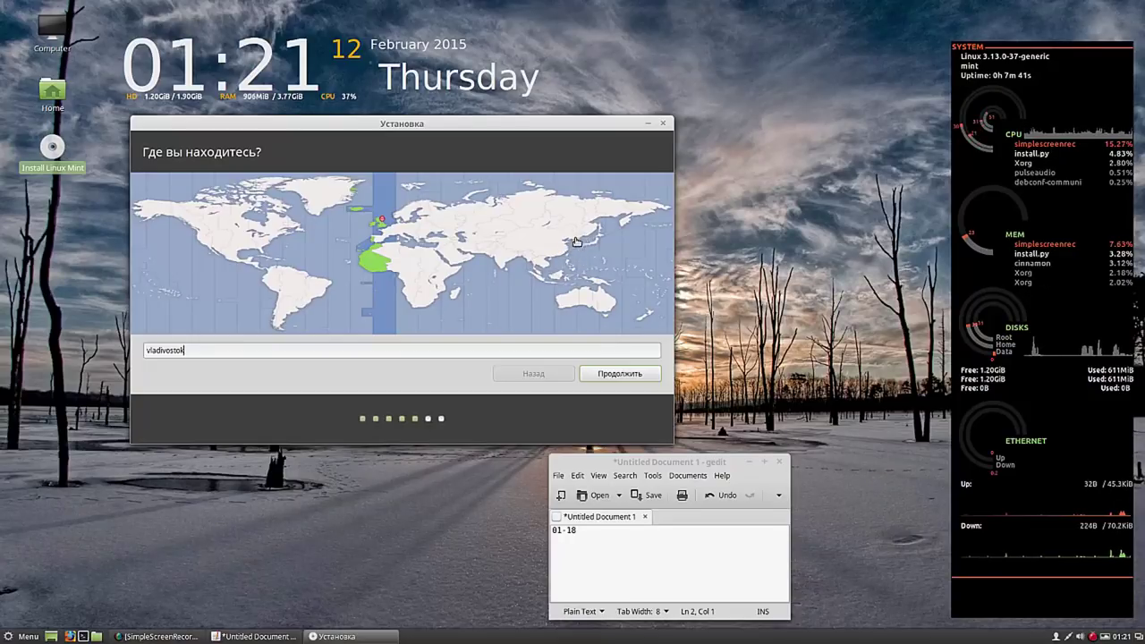
- Try Shanghai, Vladivostok, Moscow, Yekaterinburg and Omsk on the map, then settle on London and continue
left_click(565, 253)
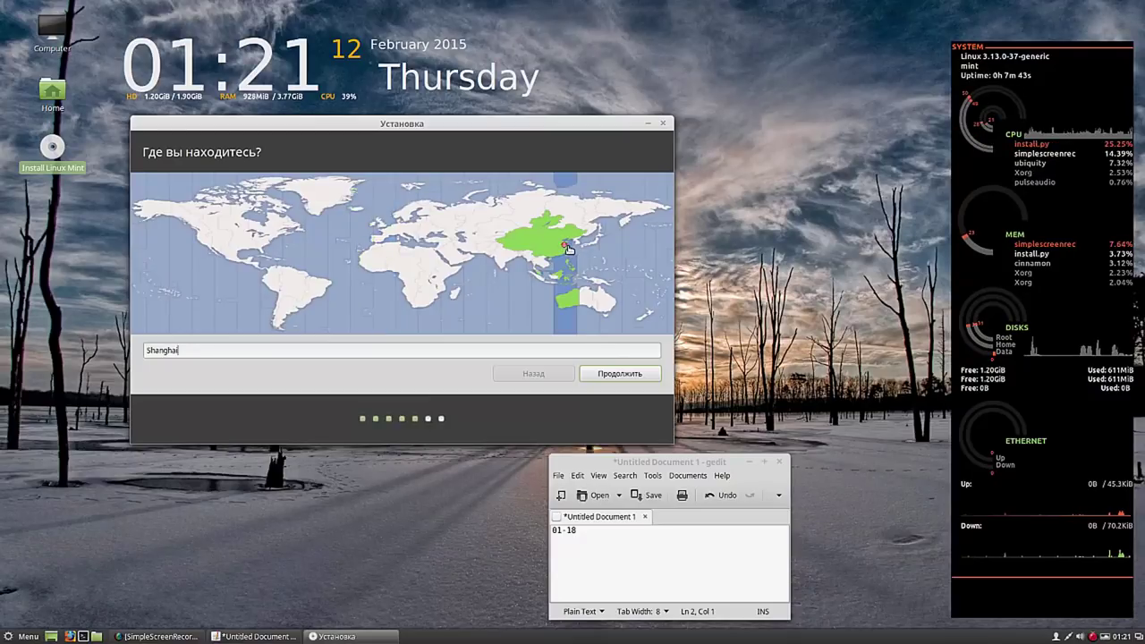
left_click(591, 230)
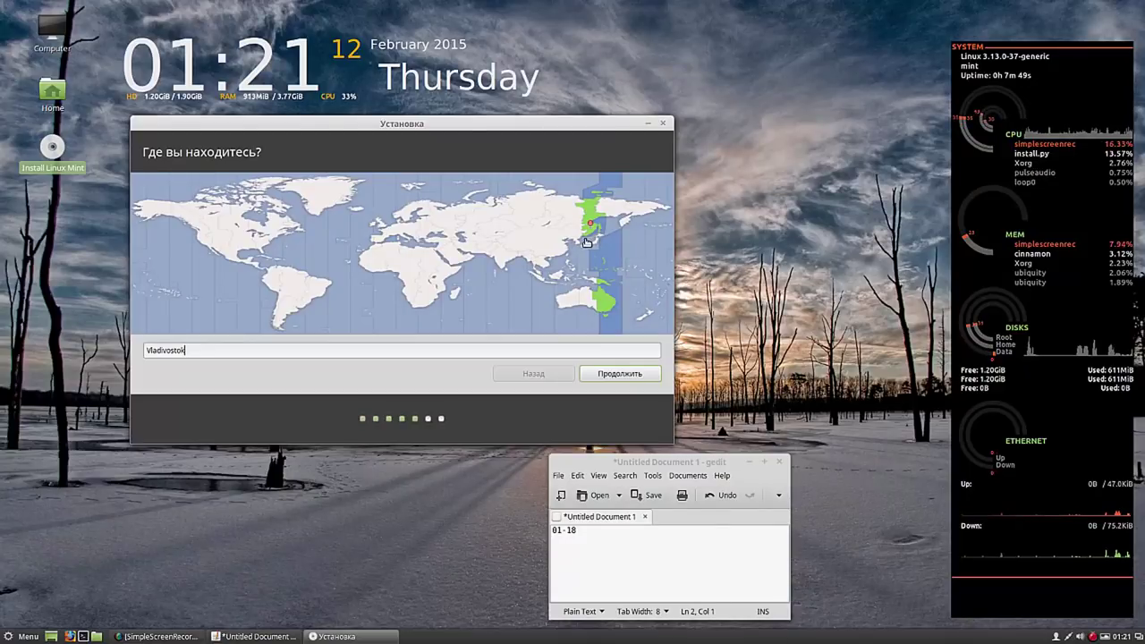
left_click(455, 221)
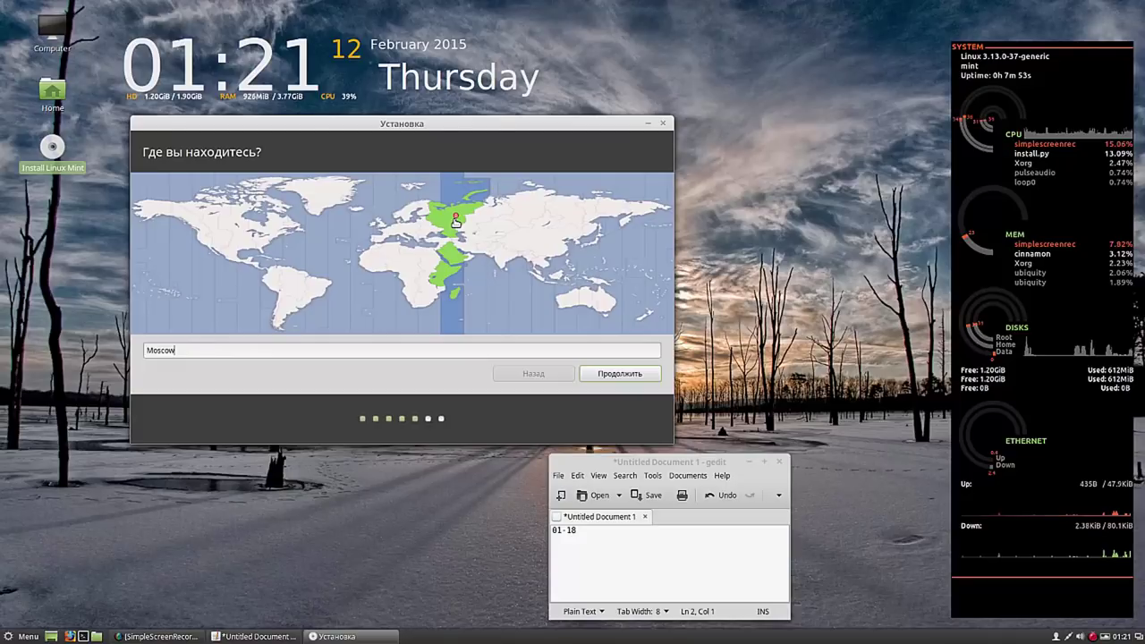
left_click(484, 223)
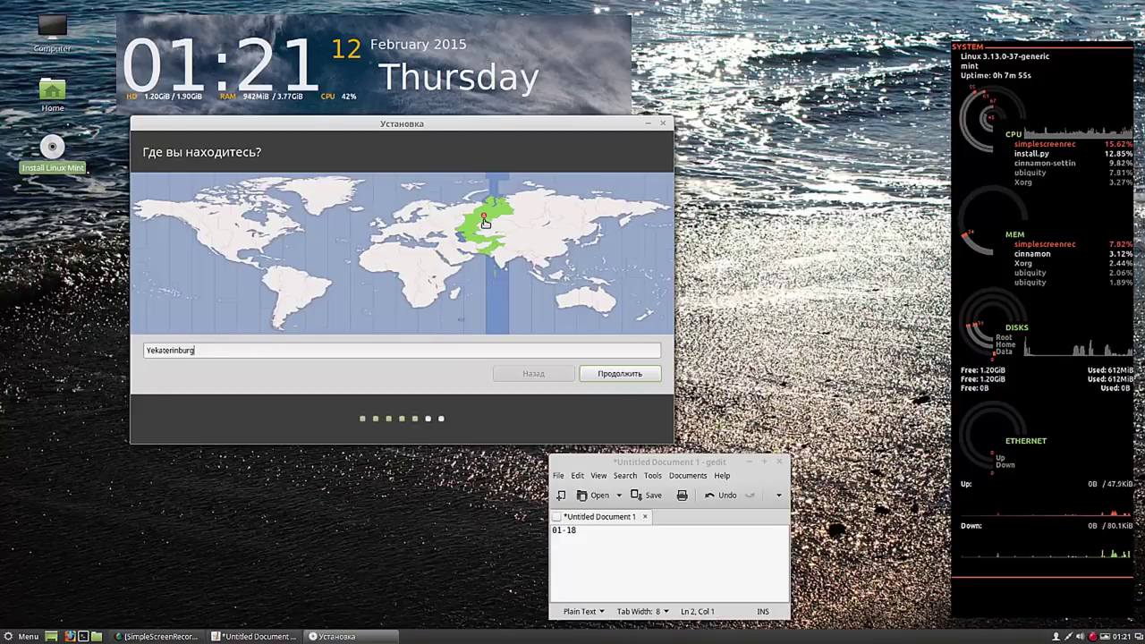
left_click(513, 226)
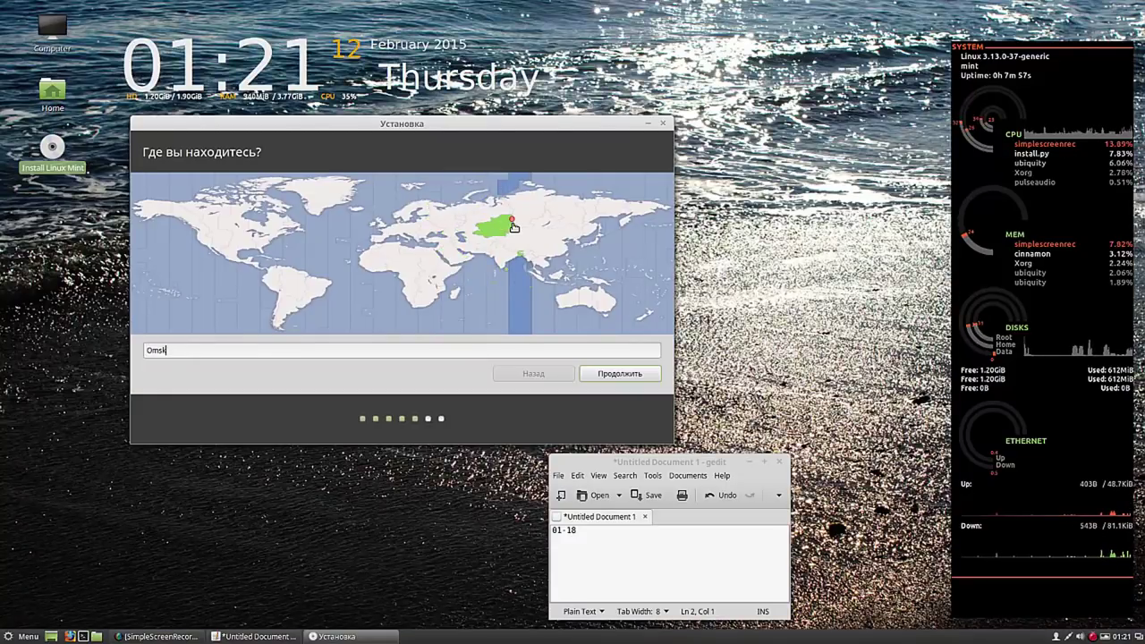
left_click(383, 227)
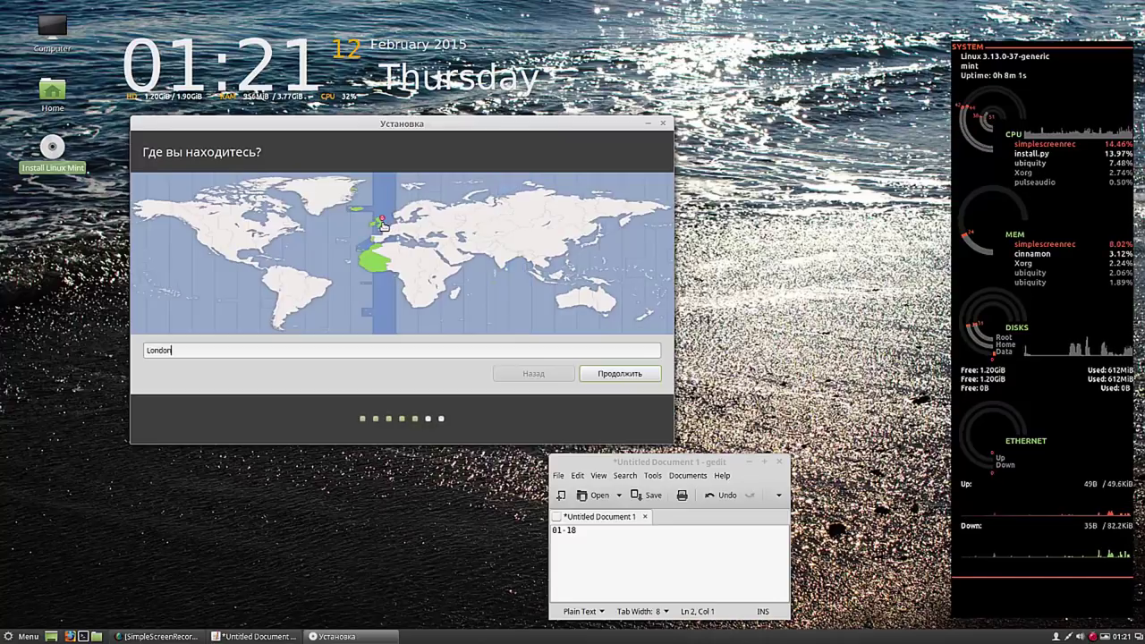
left_click(621, 373)
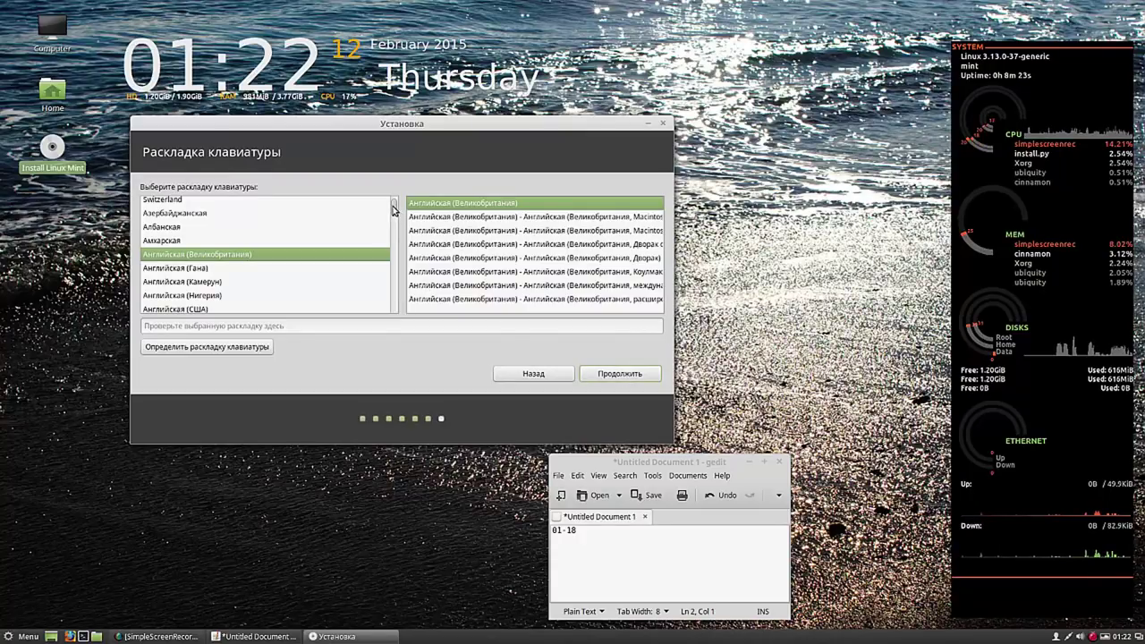
- Select the Русская keyboard layout and continue to account setup
left_click_drag(391, 209, 393, 279)
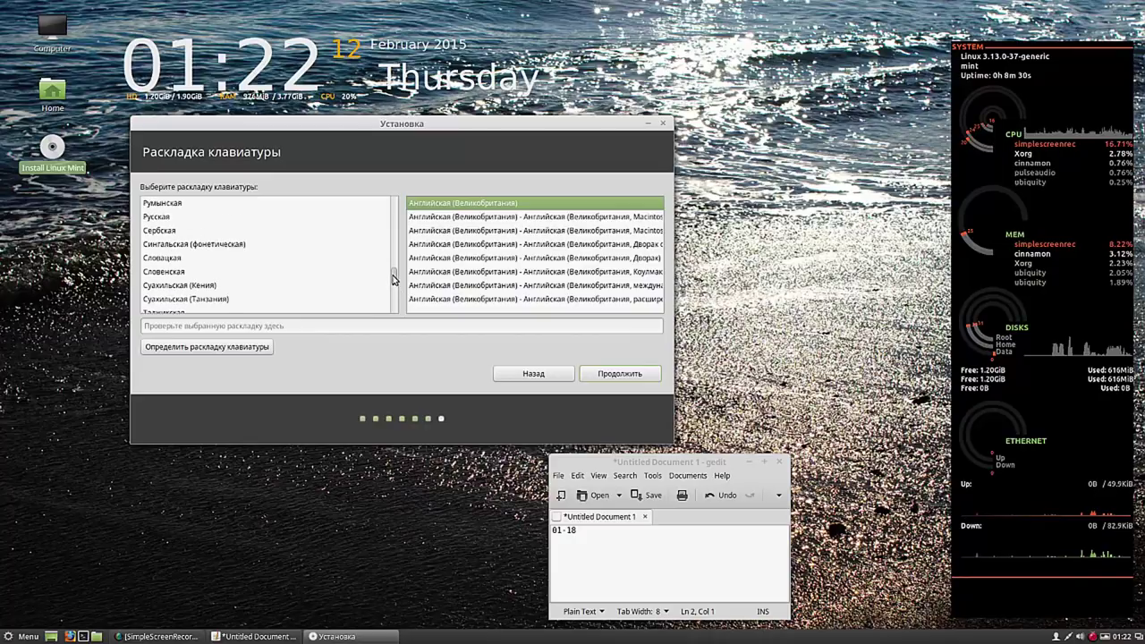
left_click(158, 217)
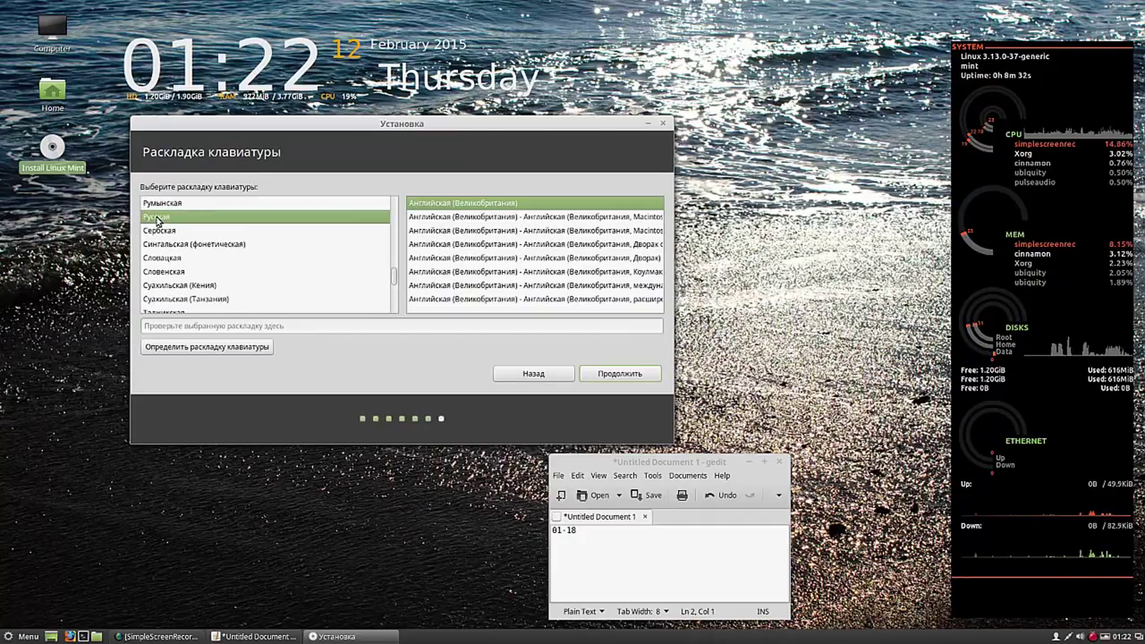
left_click(618, 374)
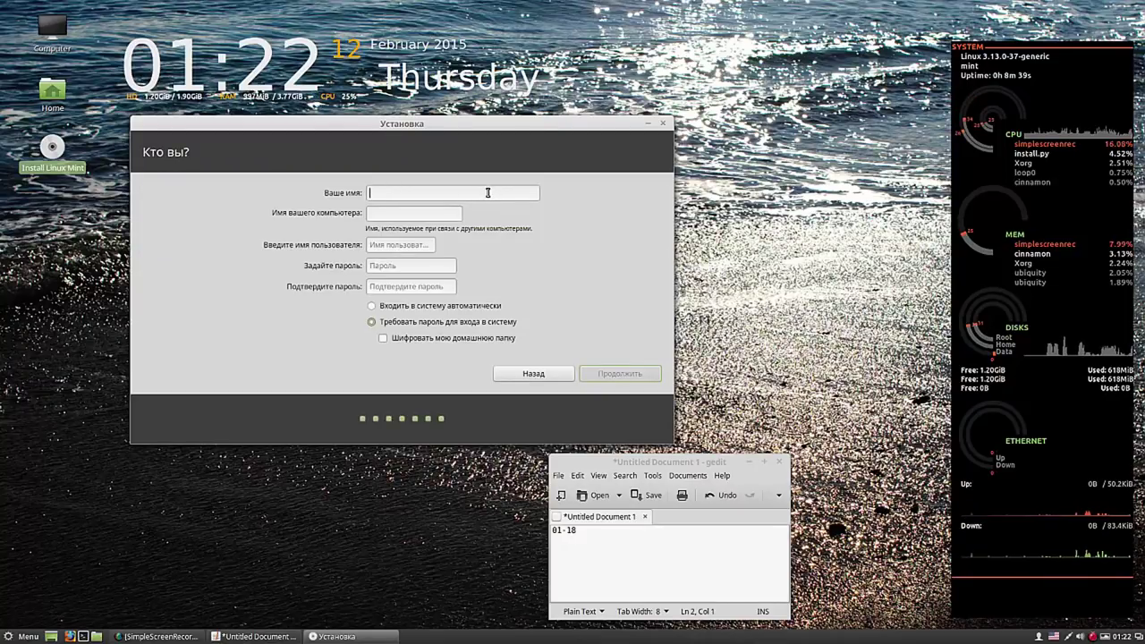
- Enter the name 'user', set and confirm the account password, enable automatic login, and continue
type("u")
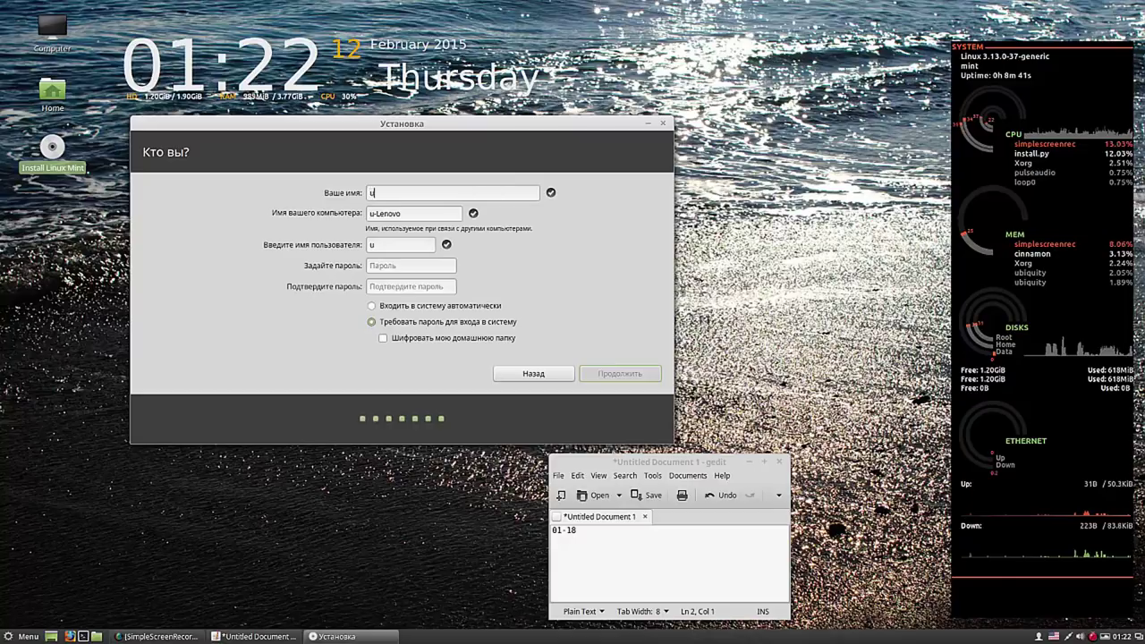
type("ser")
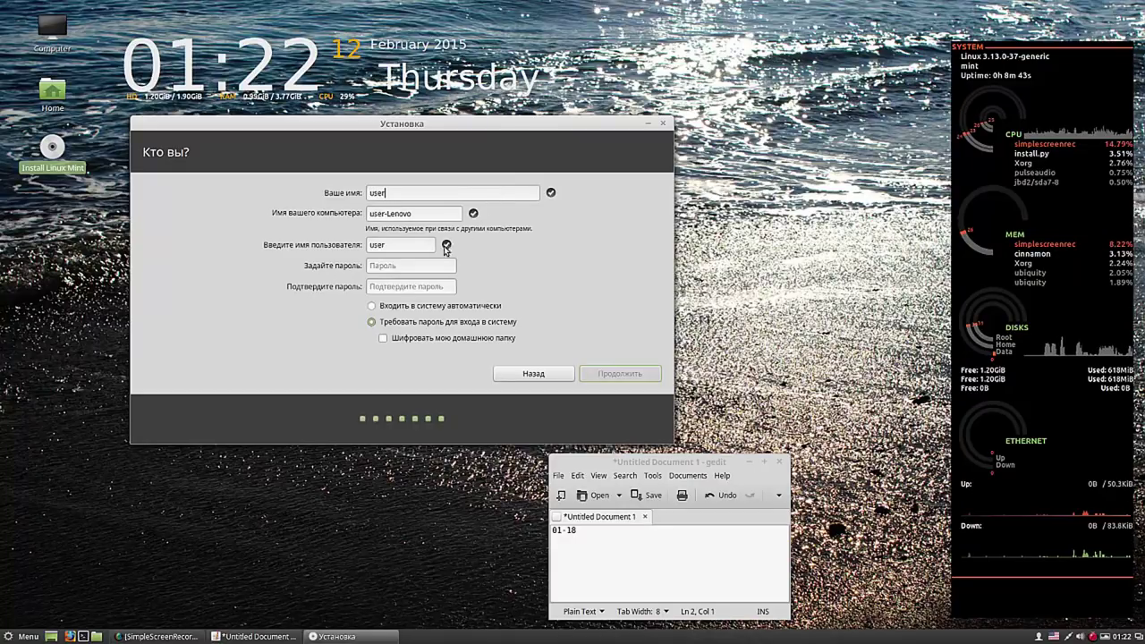
left_click(422, 267)
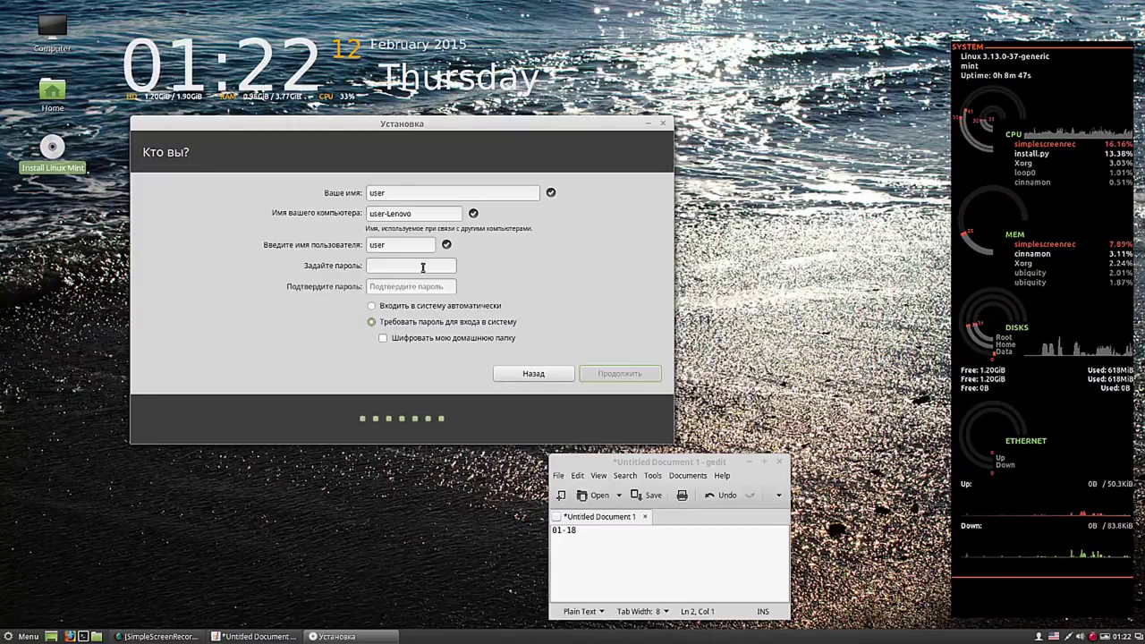
type("1234")
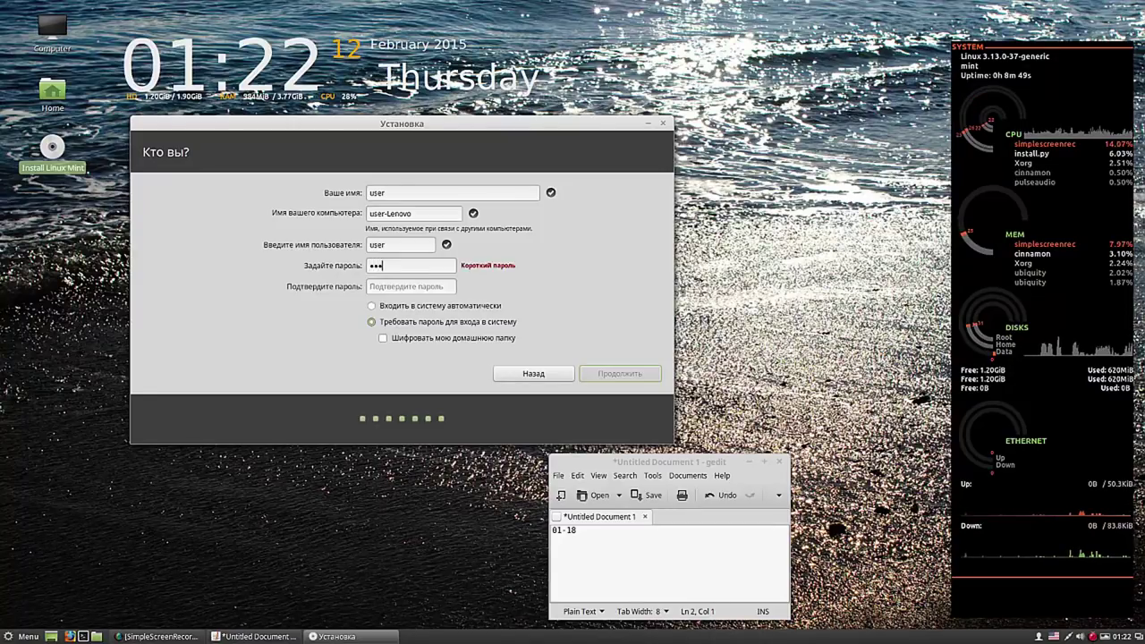
left_click(410, 287)
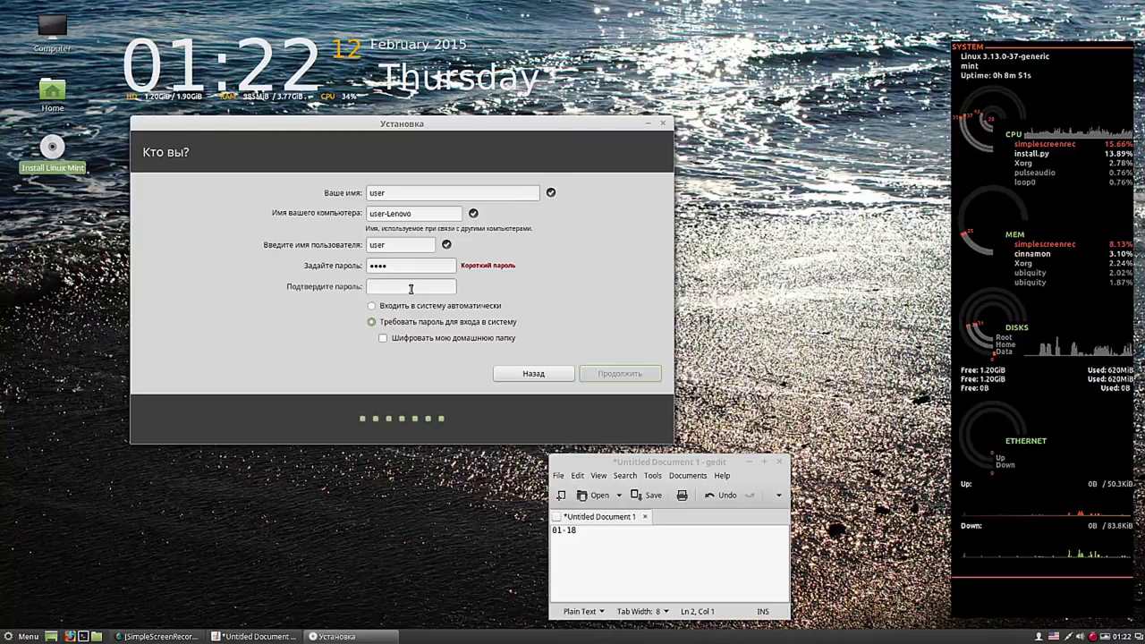
type("123")
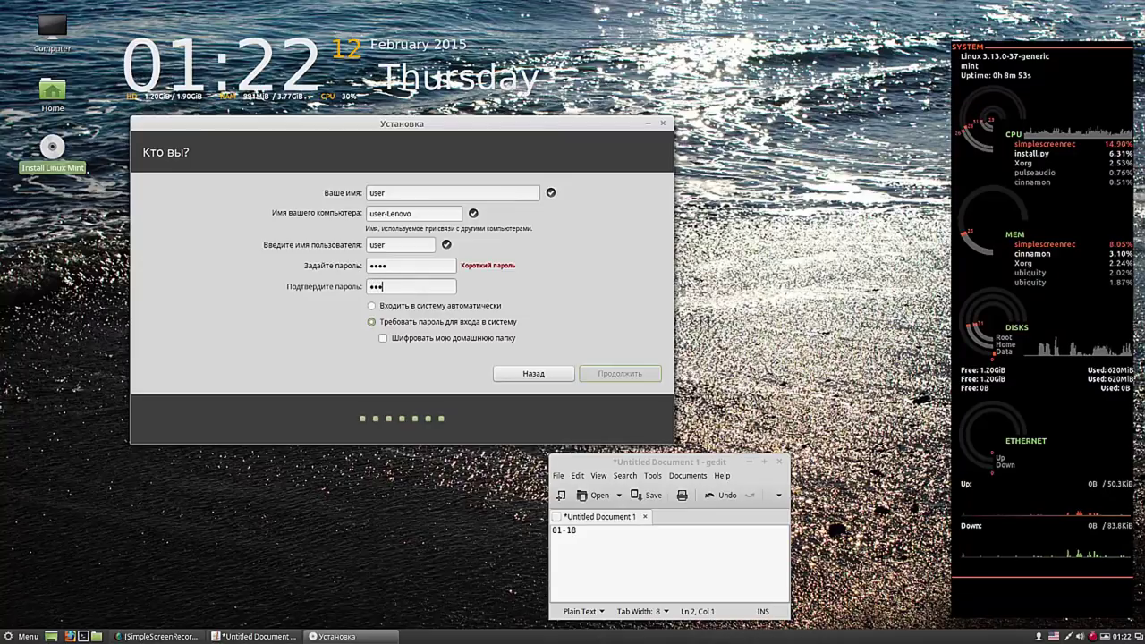
type("4")
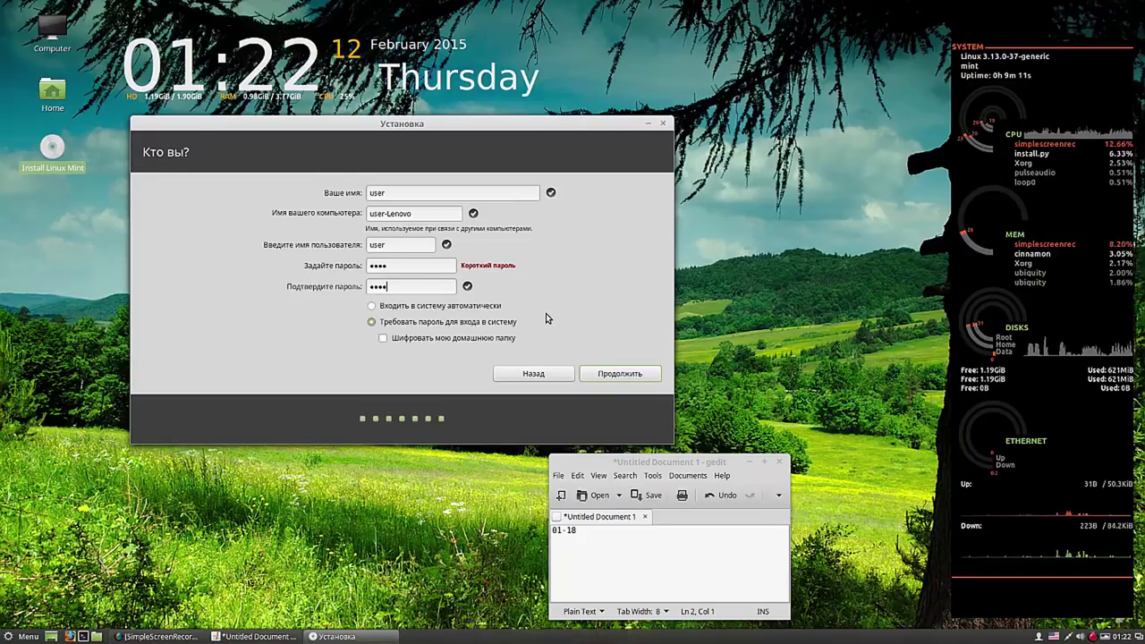
left_click(380, 307)
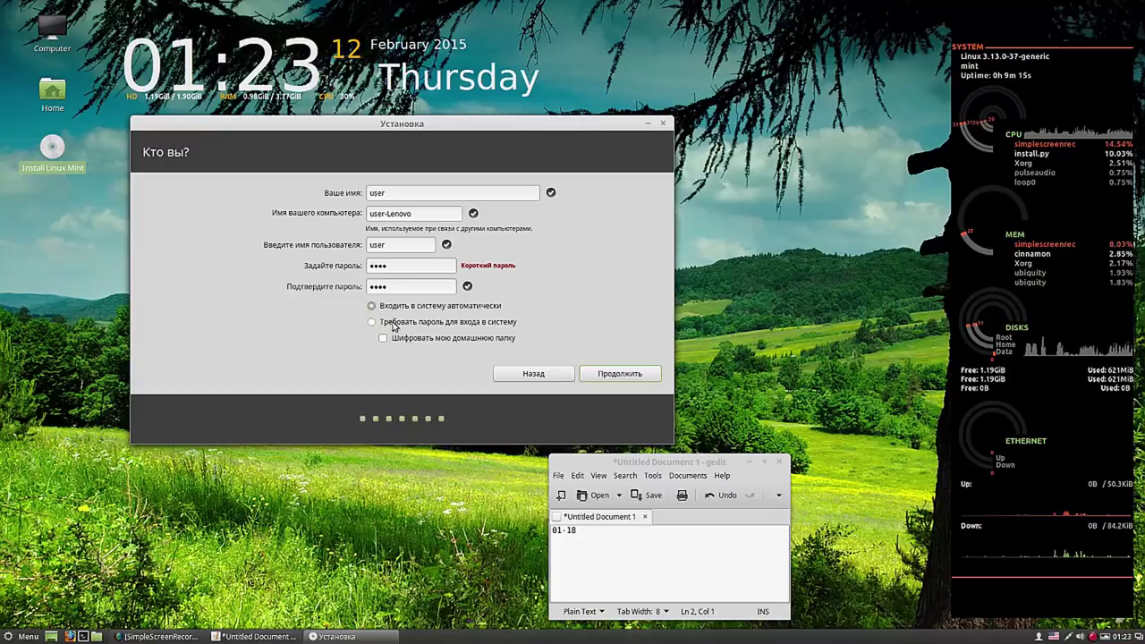
left_click(615, 375)
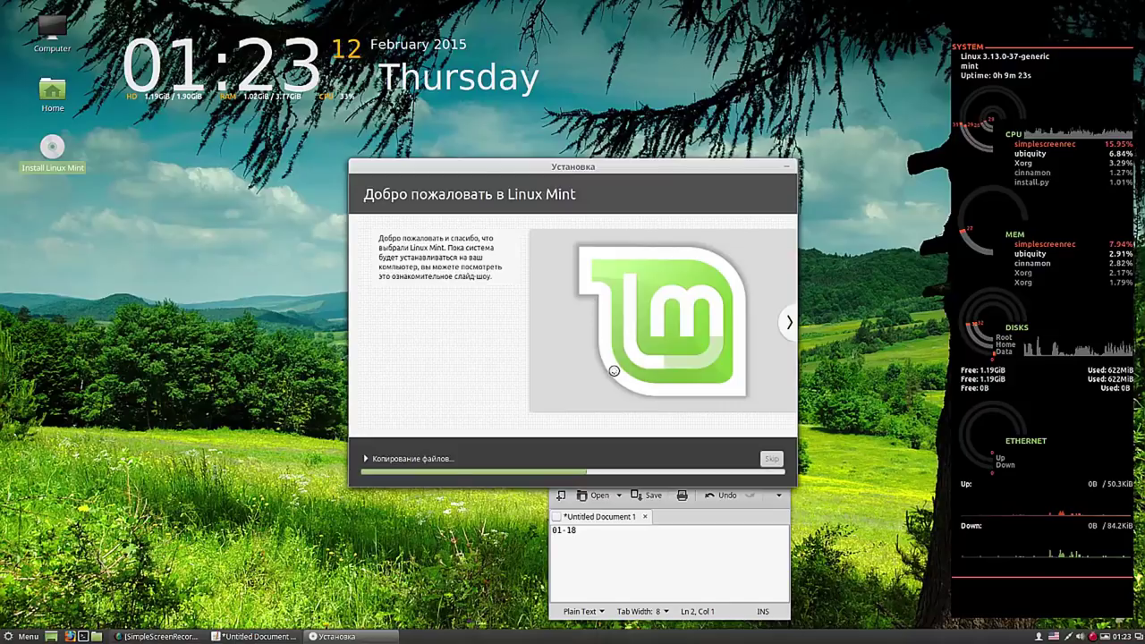
- Place the Установка installer and gedit windows side by side, with gedit at the top, so neither overlaps
left_click_drag(634, 168, 424, 124)
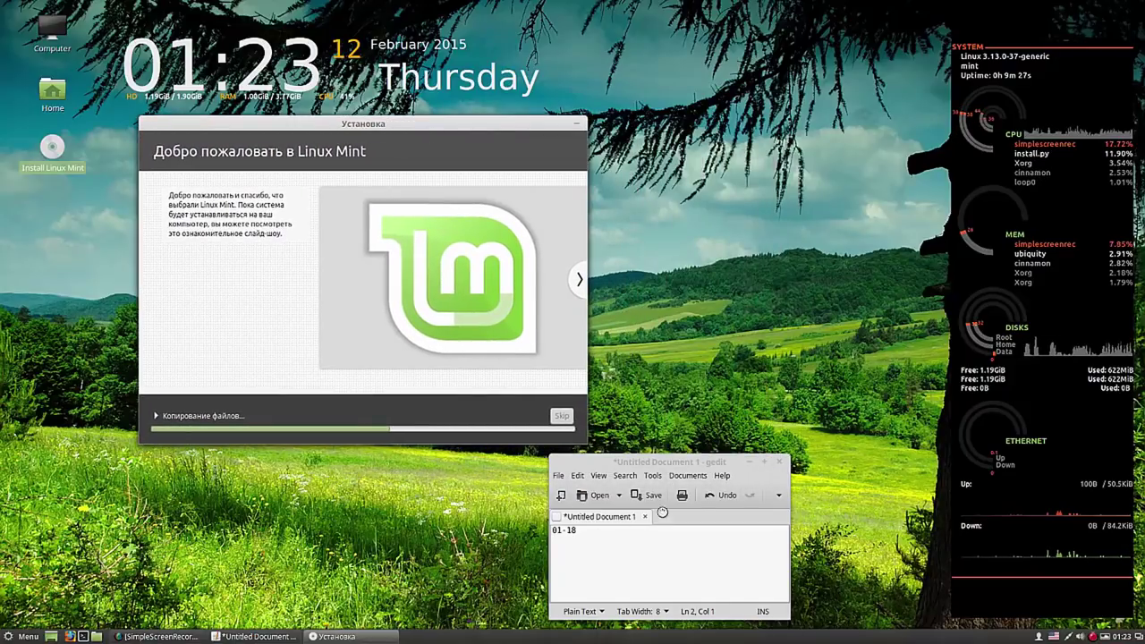
left_click_drag(689, 462, 796, 155)
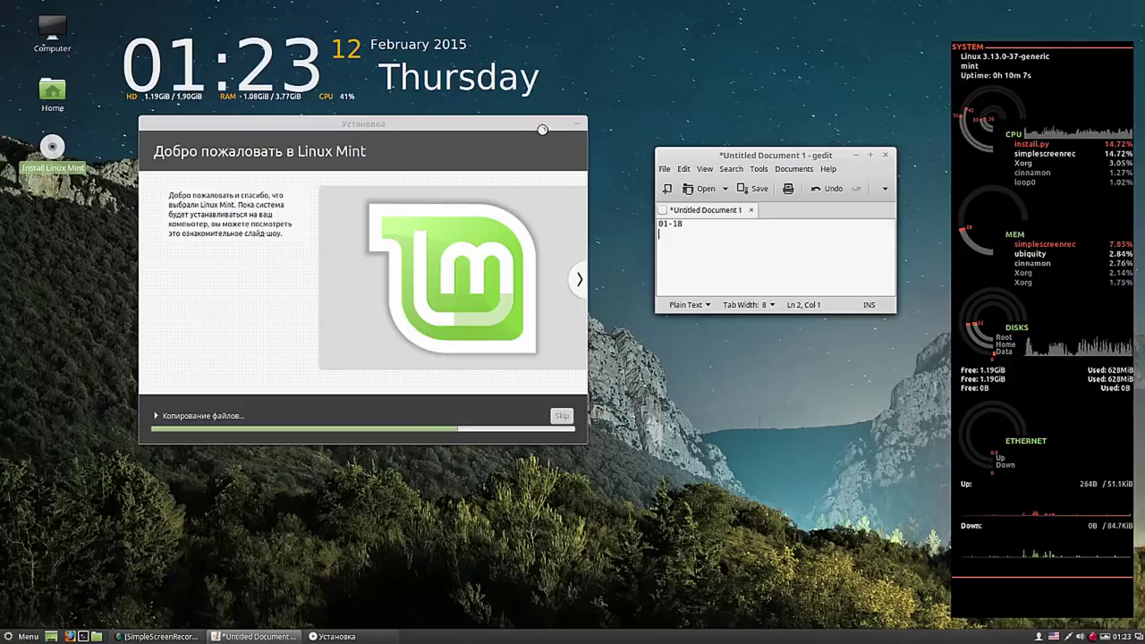
left_click_drag(521, 125, 548, 217)
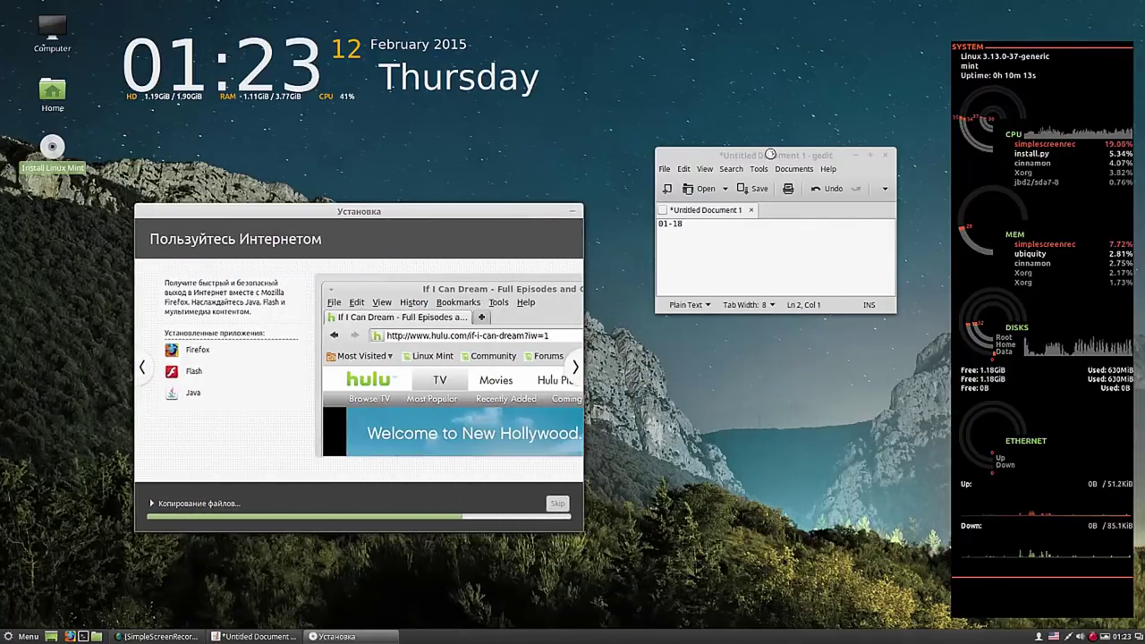
left_click_drag(769, 154, 689, 10)
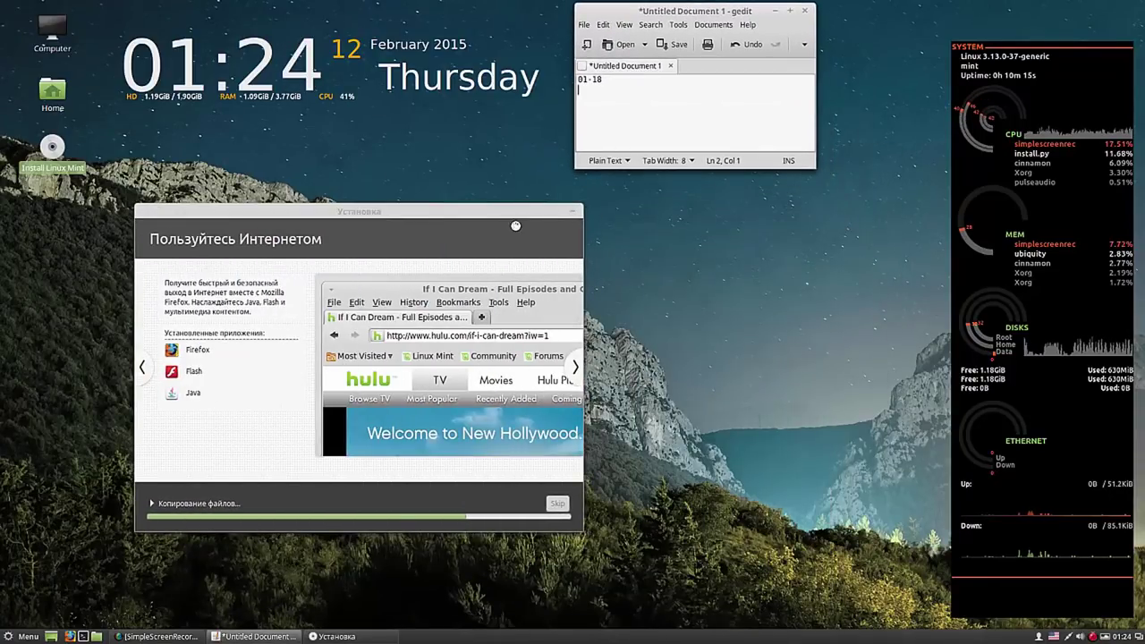
left_click_drag(515, 226, 863, 246)
left_click_drag(736, 12, 791, 18)
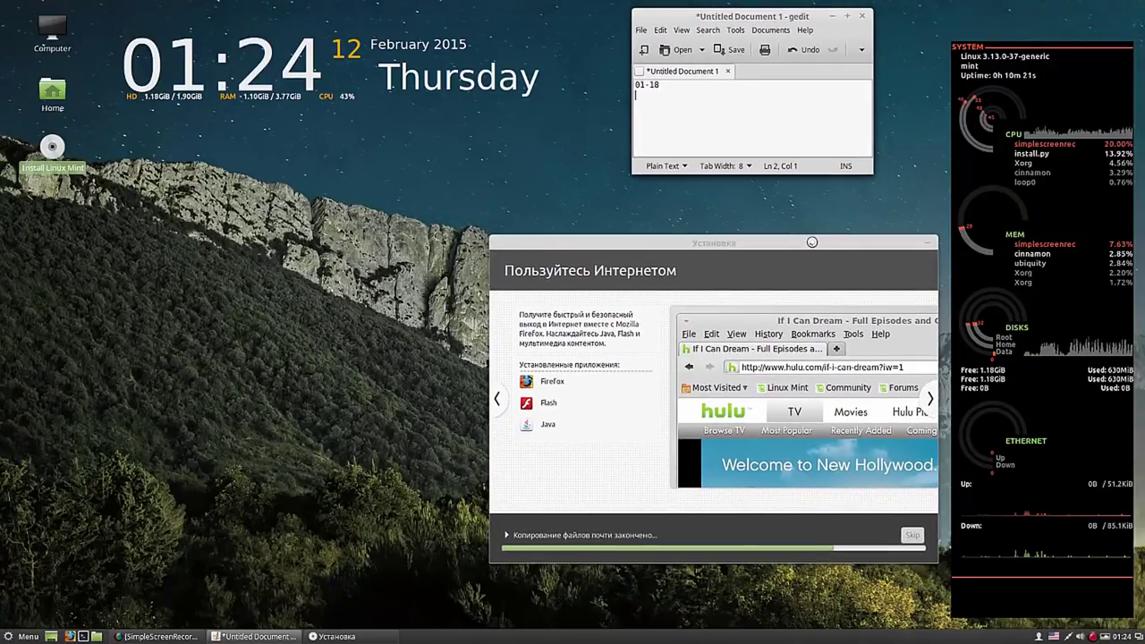
left_click_drag(812, 241, 812, 198)
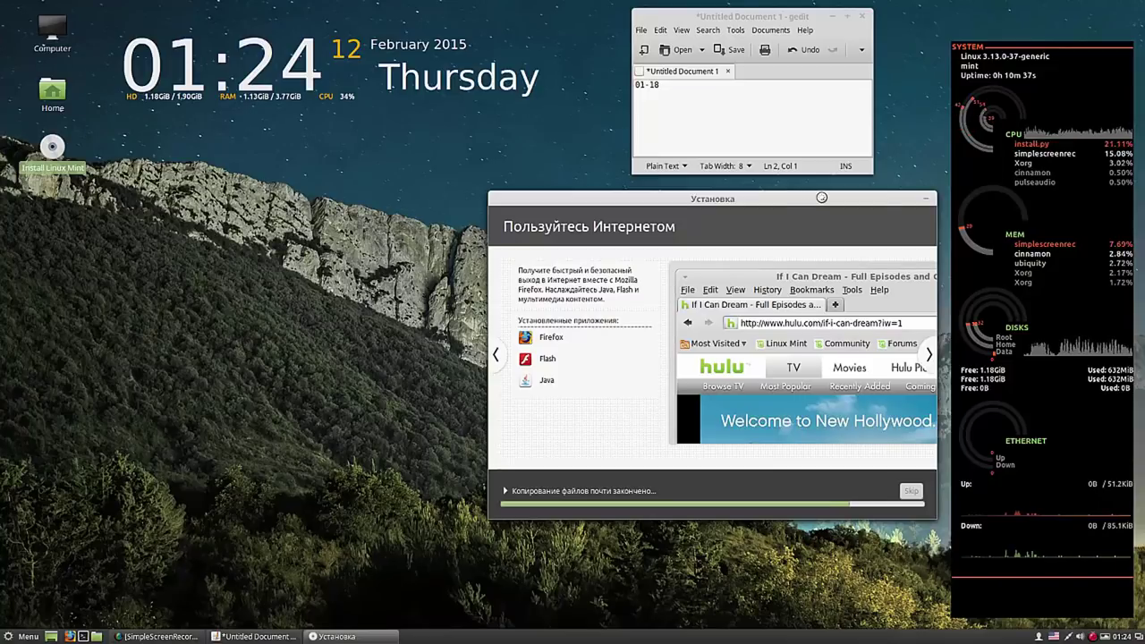
mouse_move(810, 198)
left_mouse_down()
mouse_move(396, 232)
mouse_move(435, 250)
mouse_move(665, 232)
mouse_move(797, 212)
mouse_move(810, 196)
mouse_move(811, 234)
mouse_move(817, 197)
left_mouse_up()
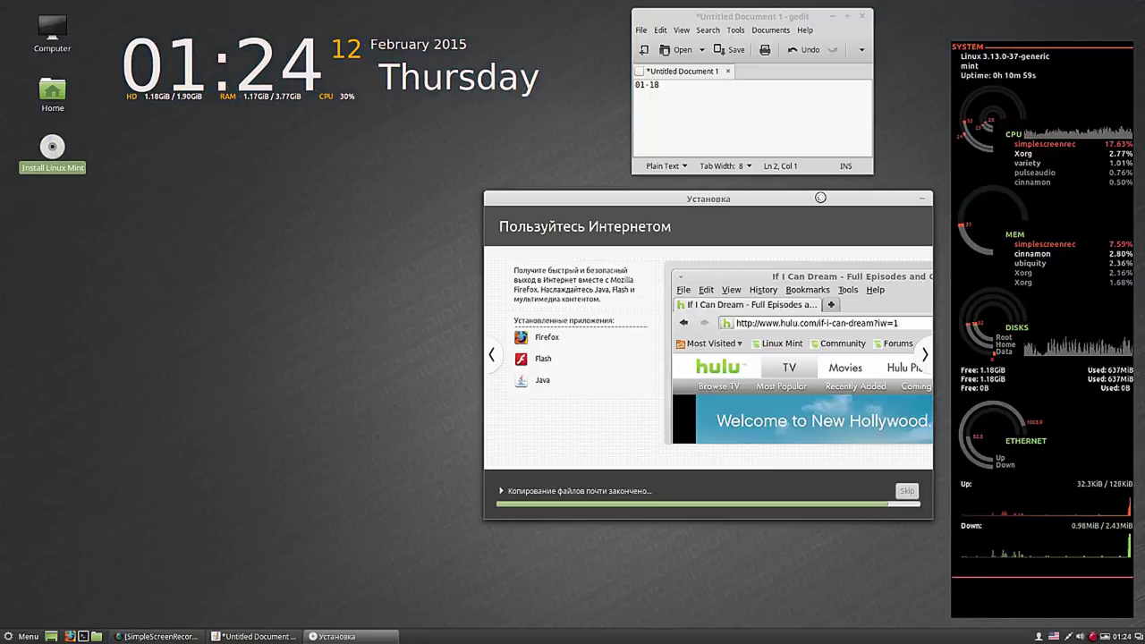
left_click_drag(820, 197, 804, 195)
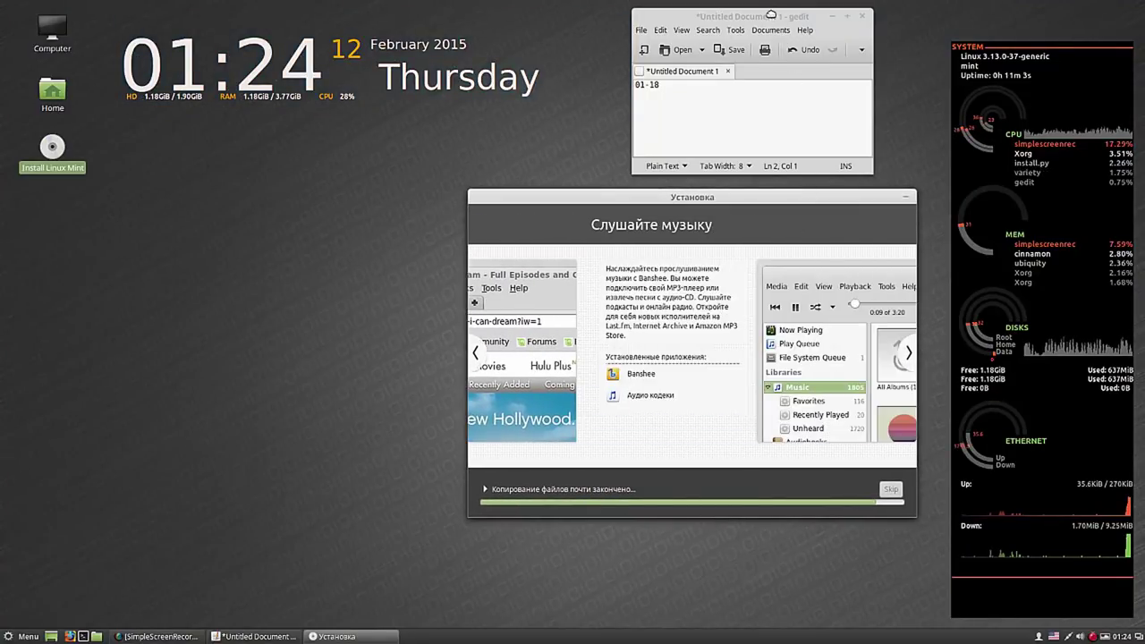
left_click_drag(770, 16, 810, 19)
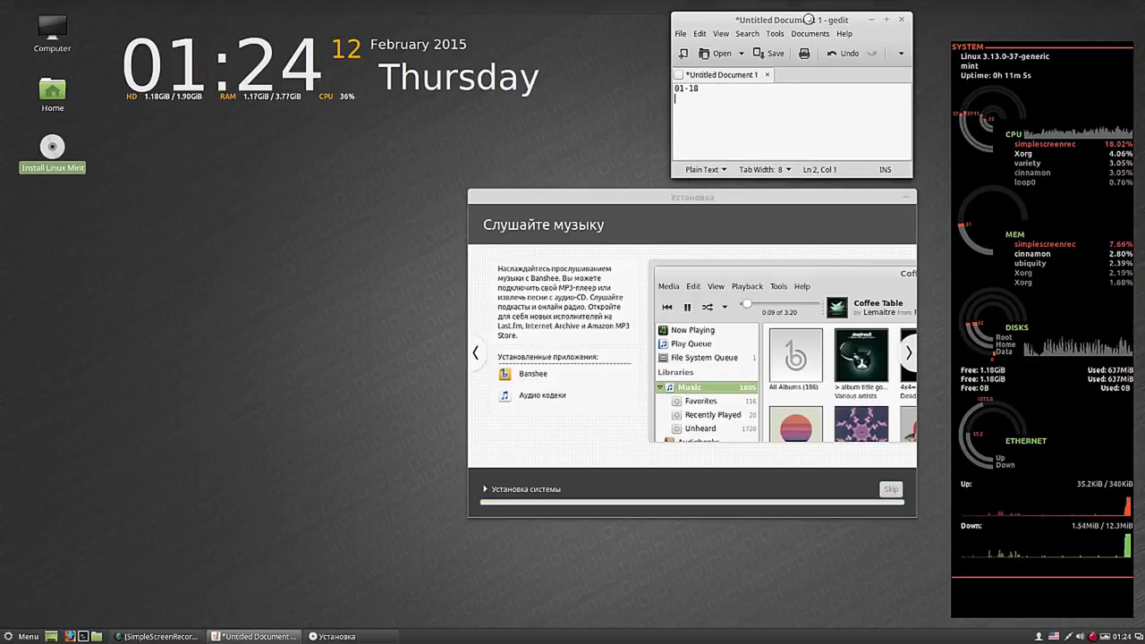
- Bring the Установка installer window to the front while installation continues
left_click(788, 216)
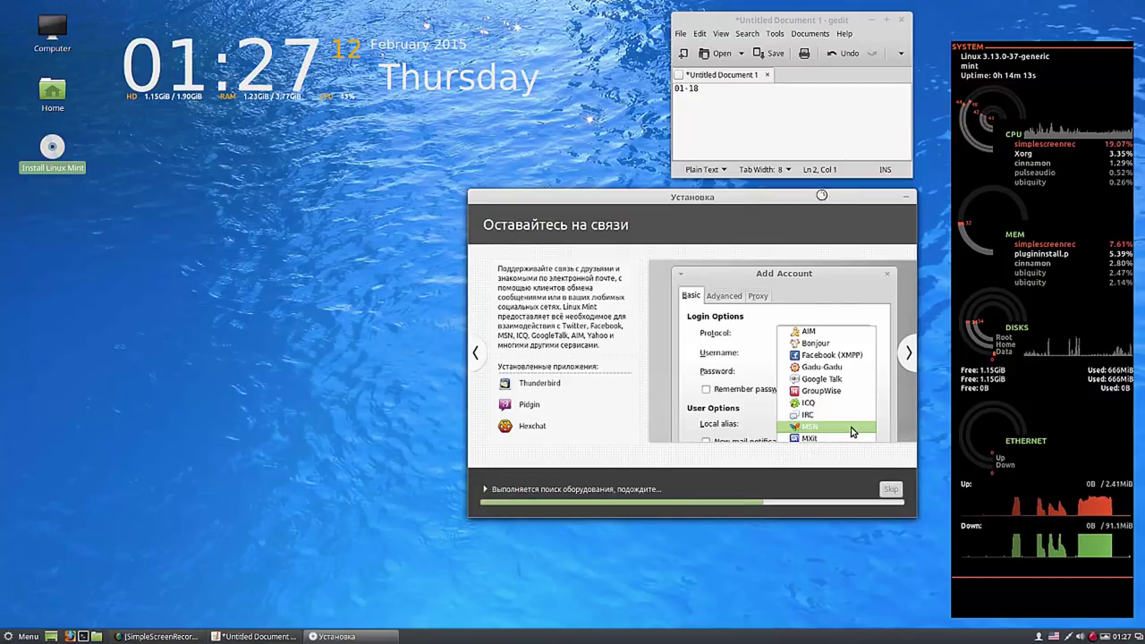
- Reposition the installer and gedit notes windows while the installation finishes
left_click_drag(816, 197, 367, 200)
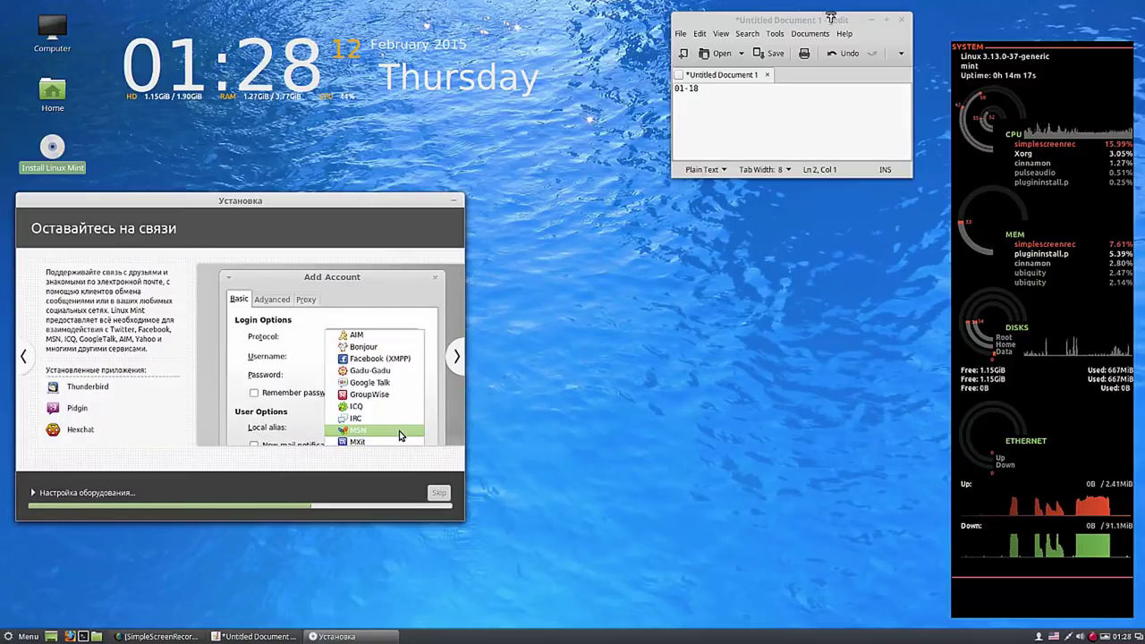
left_click(823, 26)
mouse_move(824, 27)
left_mouse_down()
mouse_move(809, 25)
mouse_move(826, 39)
mouse_move(851, 21)
mouse_move(837, 14)
mouse_move(839, 27)
left_mouse_up()
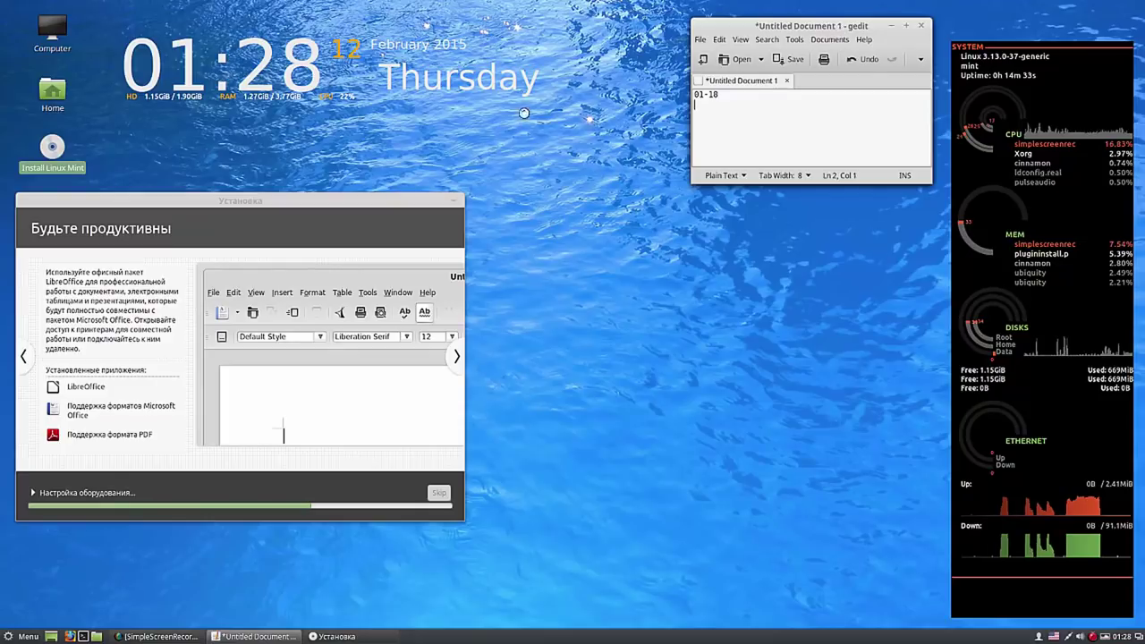
left_click_drag(393, 202, 505, 128)
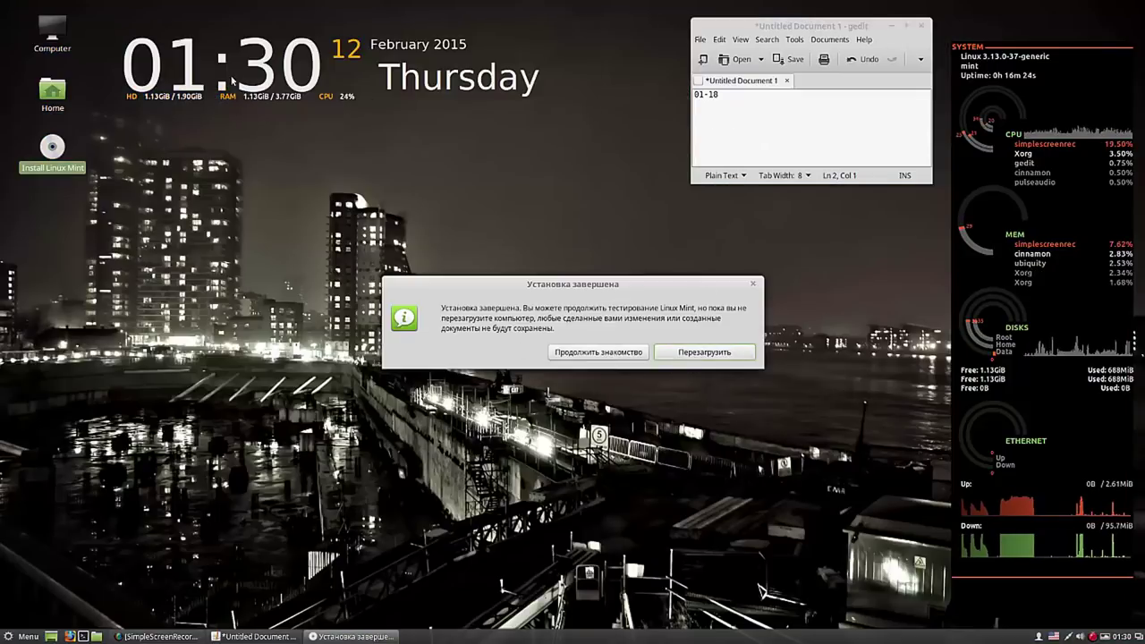
- Note '01-30 12 min' in gedit, then choose 'Продолжить знакомство' instead of restarting
left_click(705, 106)
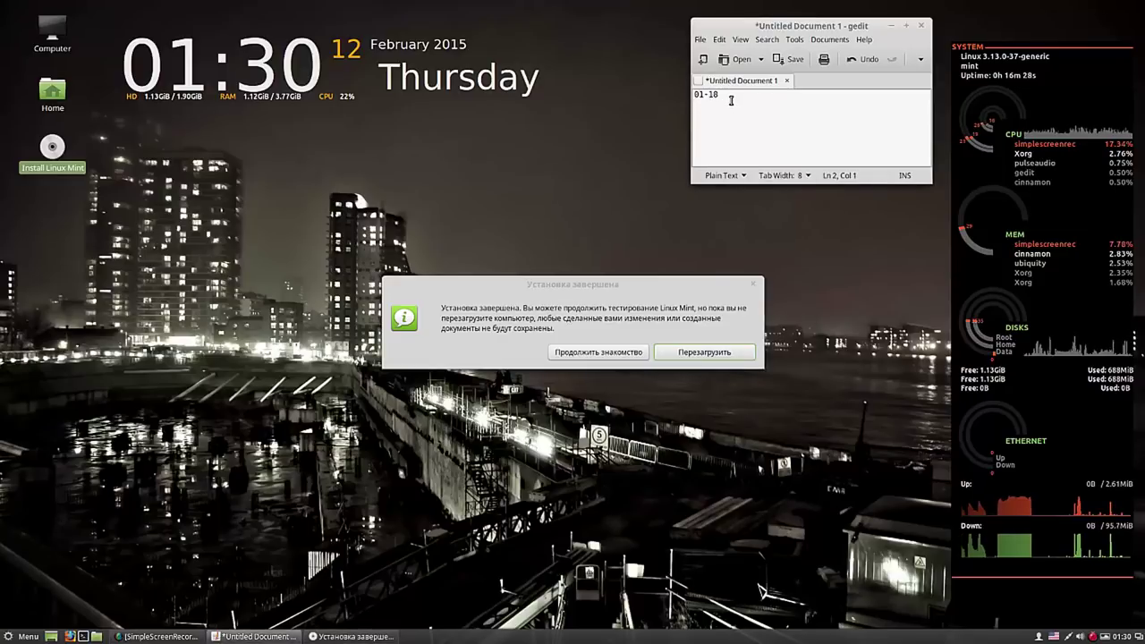
type("0")
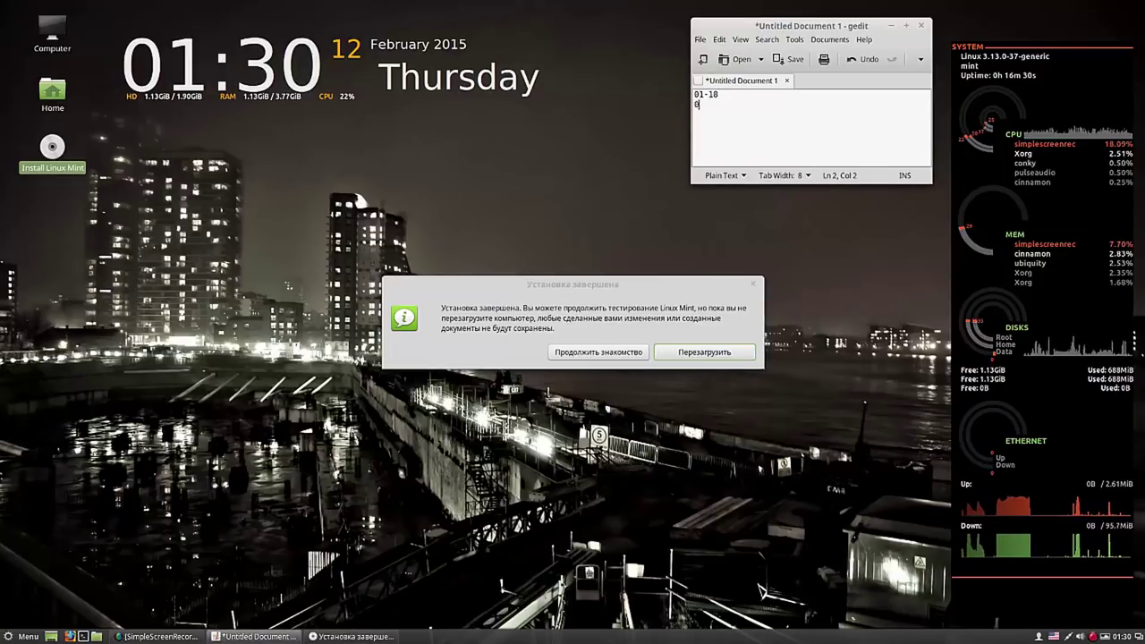
type("1-")
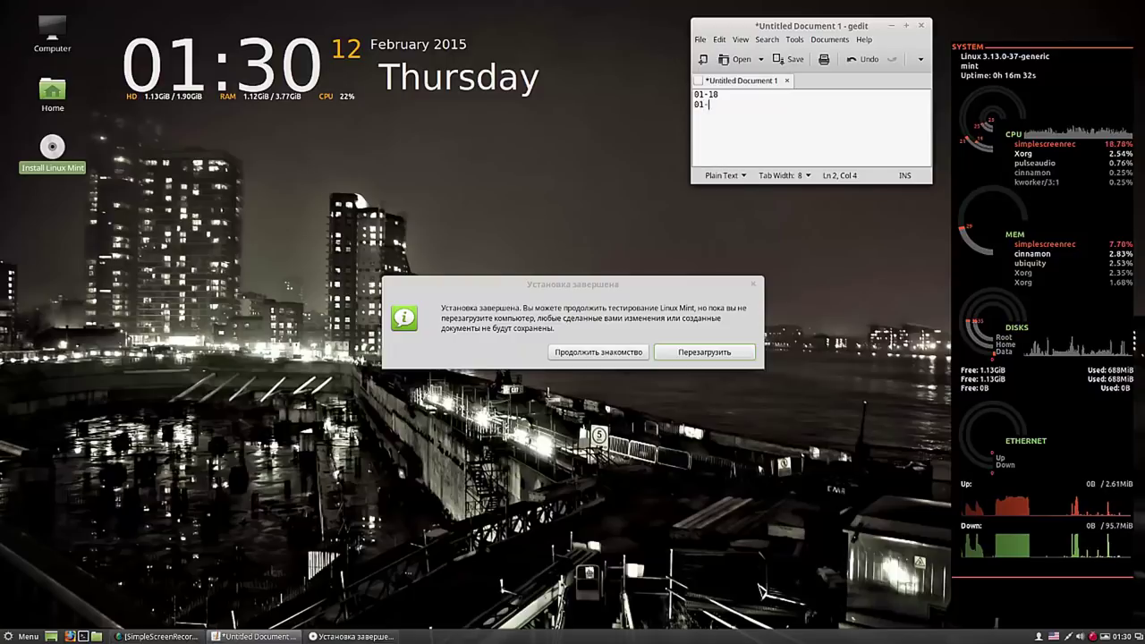
type("30  ")
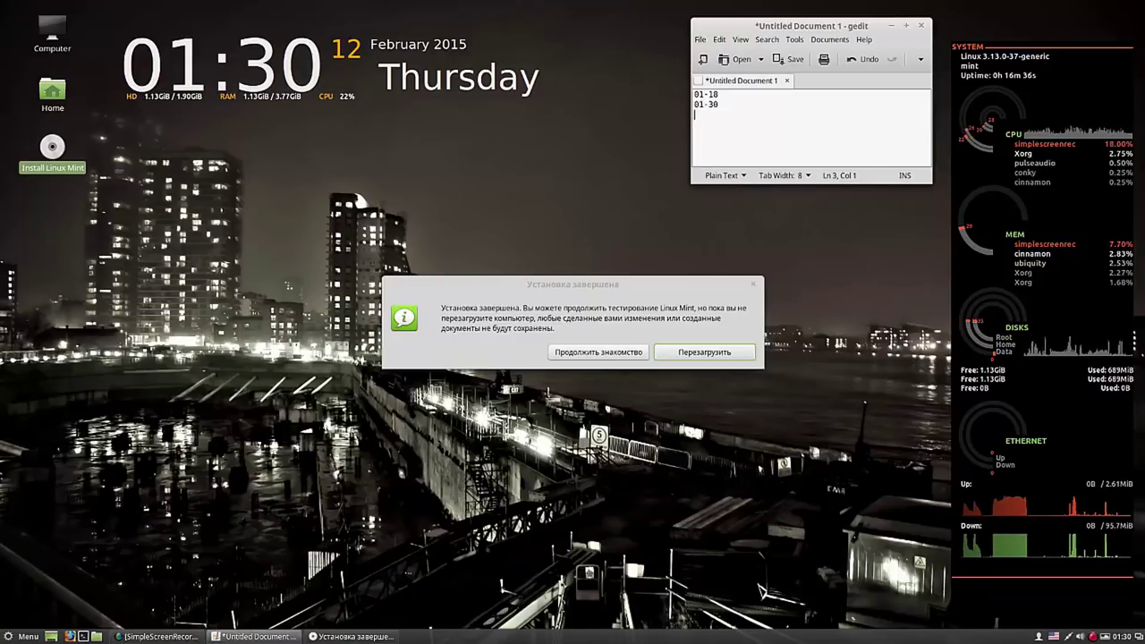
type("12")
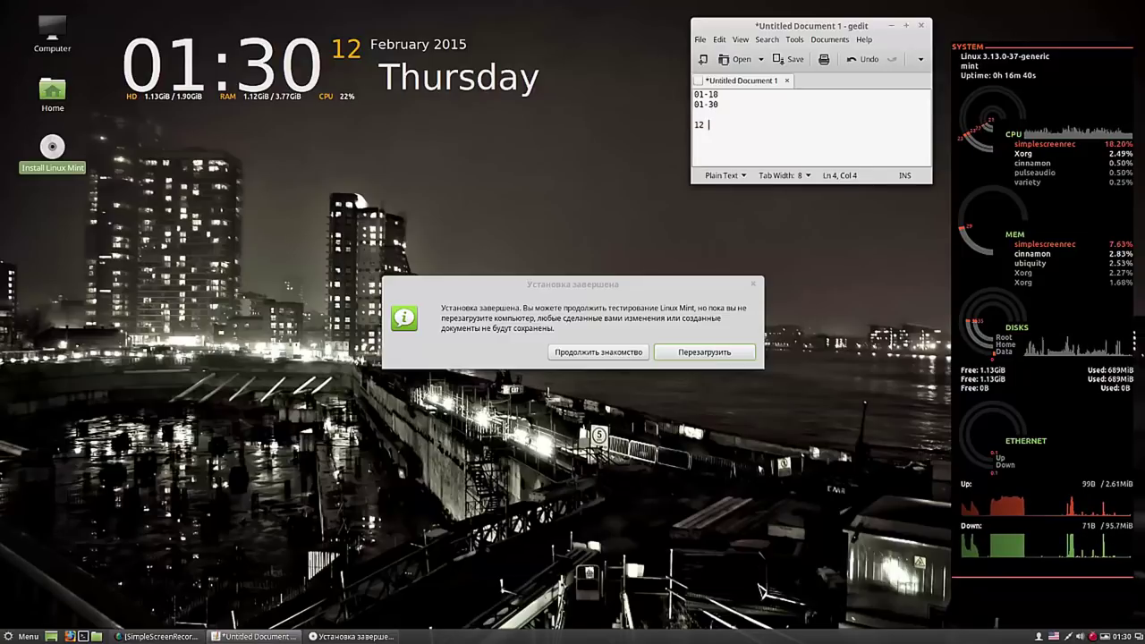
type(" mi")
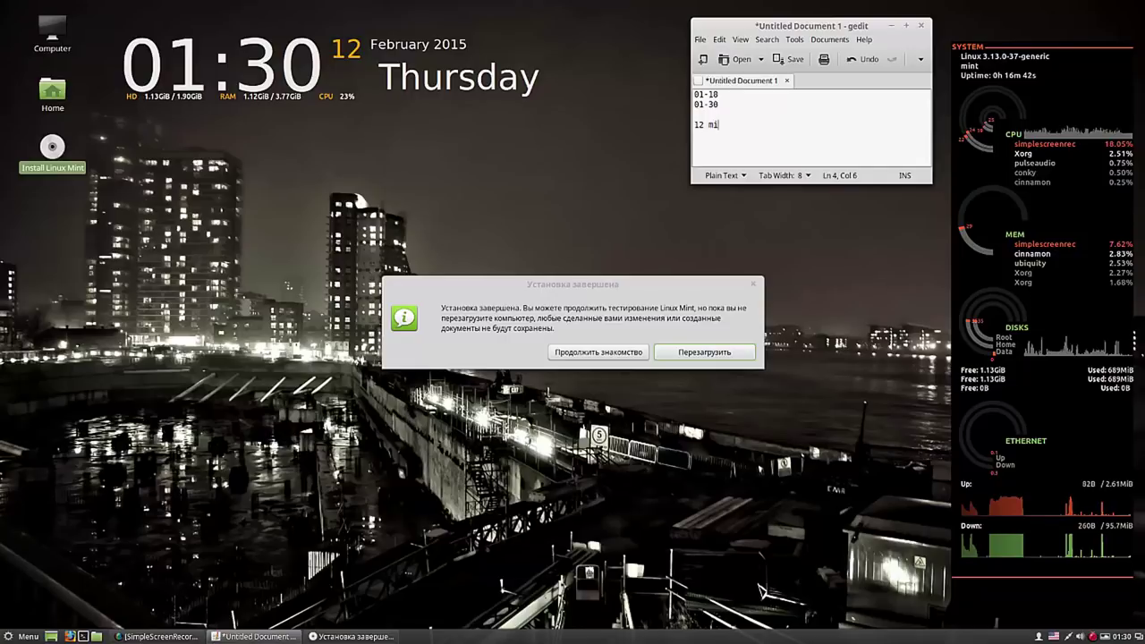
type("n")
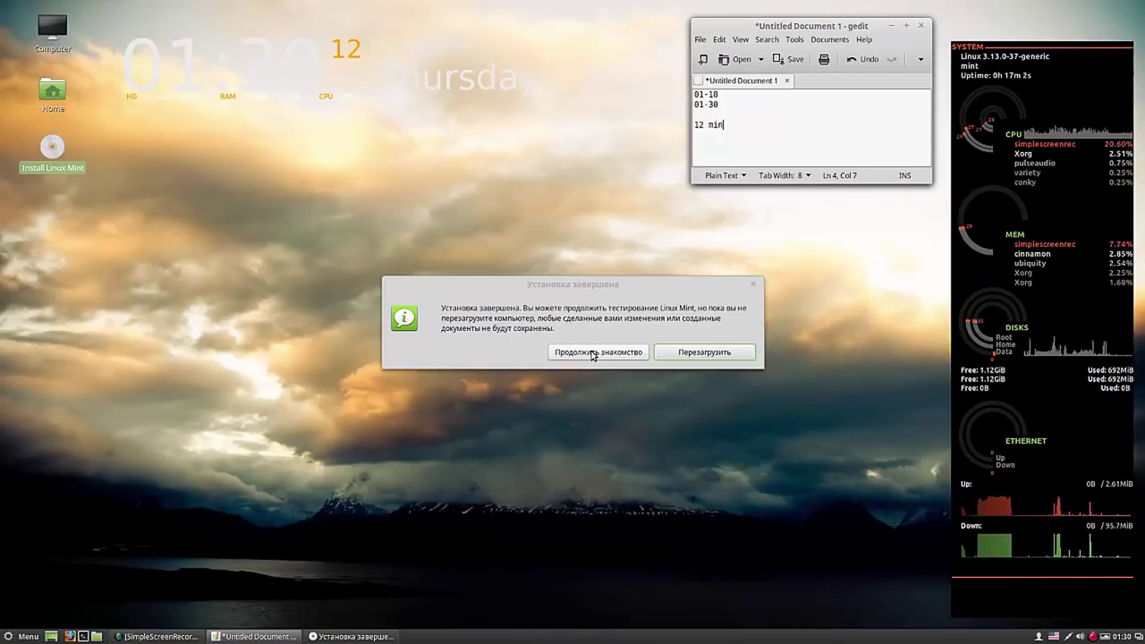
left_click(591, 352)
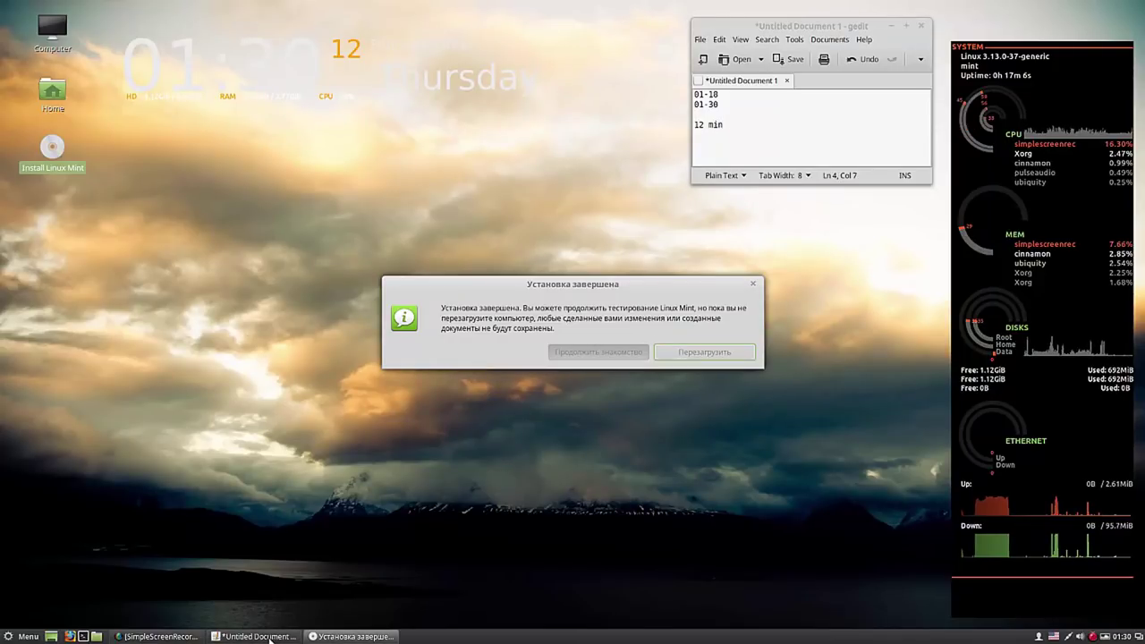
left_click(159, 636)
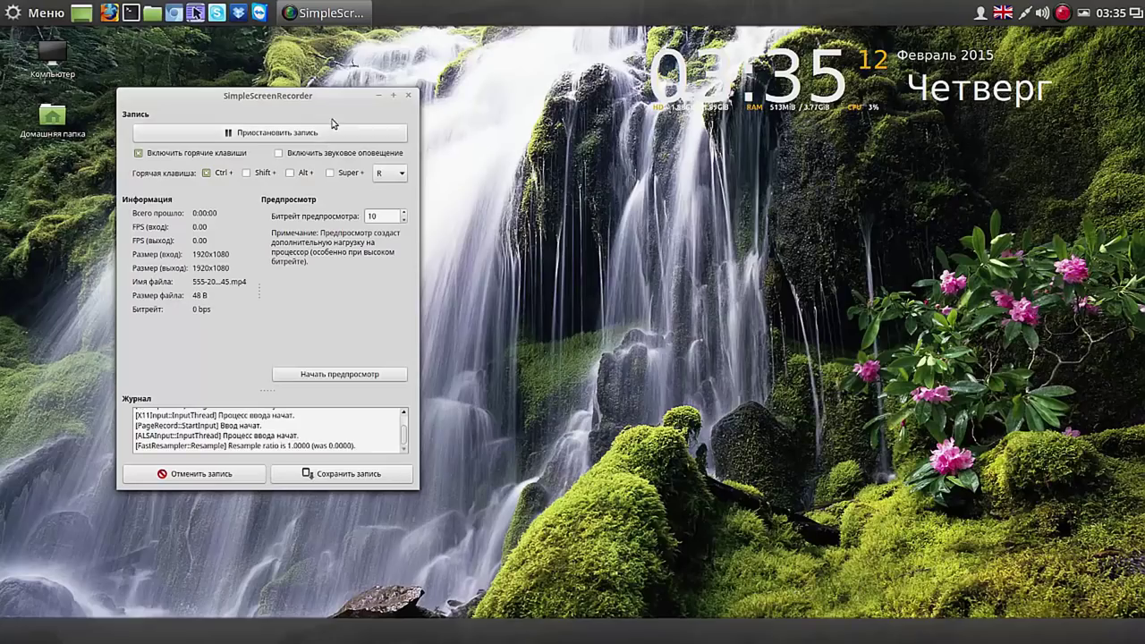
- Move the SimpleScreenRecorder window to the right and minimize it
left_click_drag(336, 103, 853, 150)
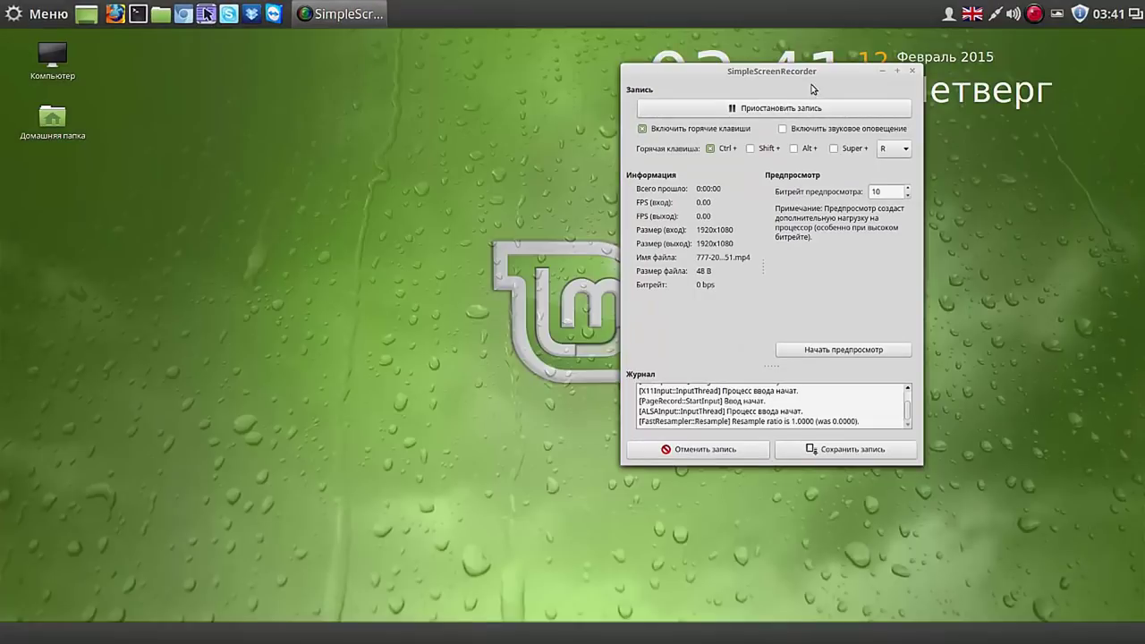
left_click(882, 69)
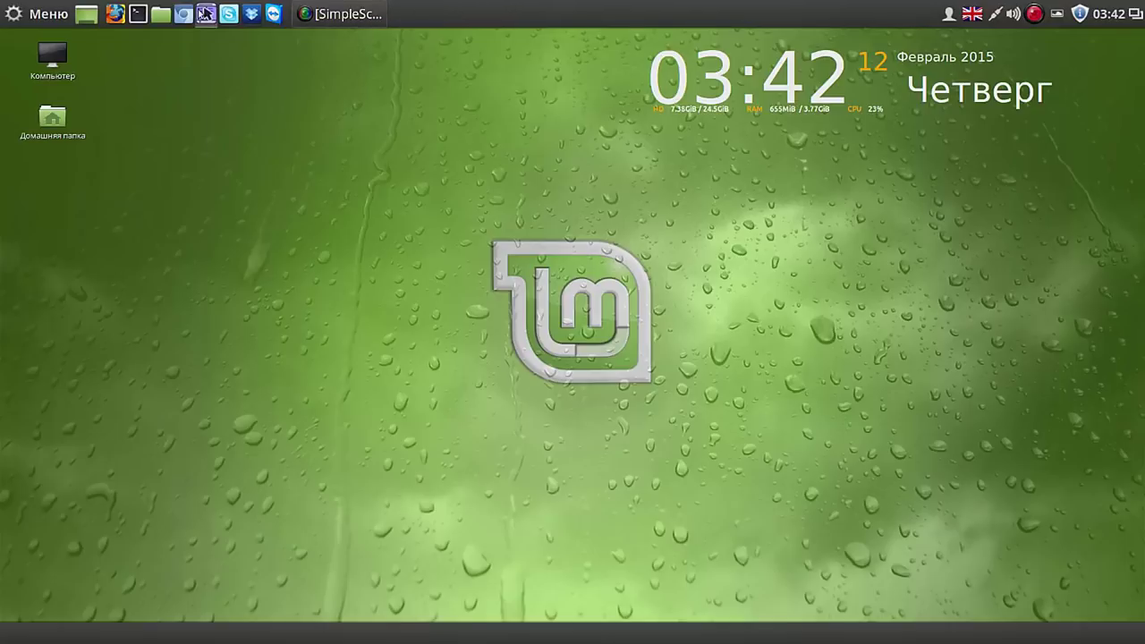
left_click(49, 18)
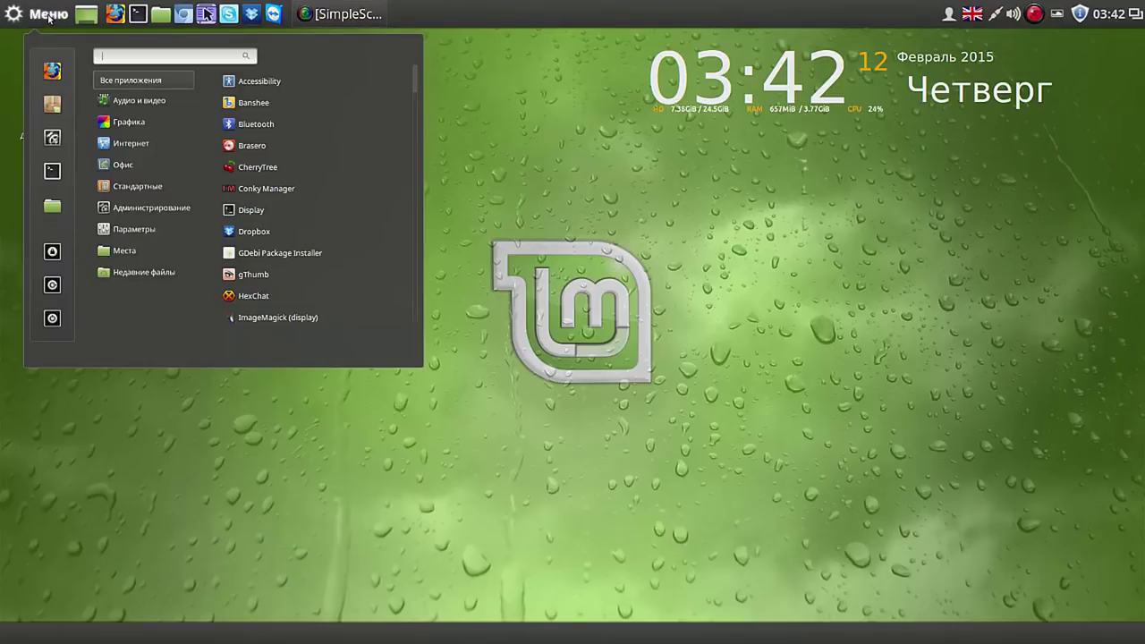
mouse_move(143, 272)
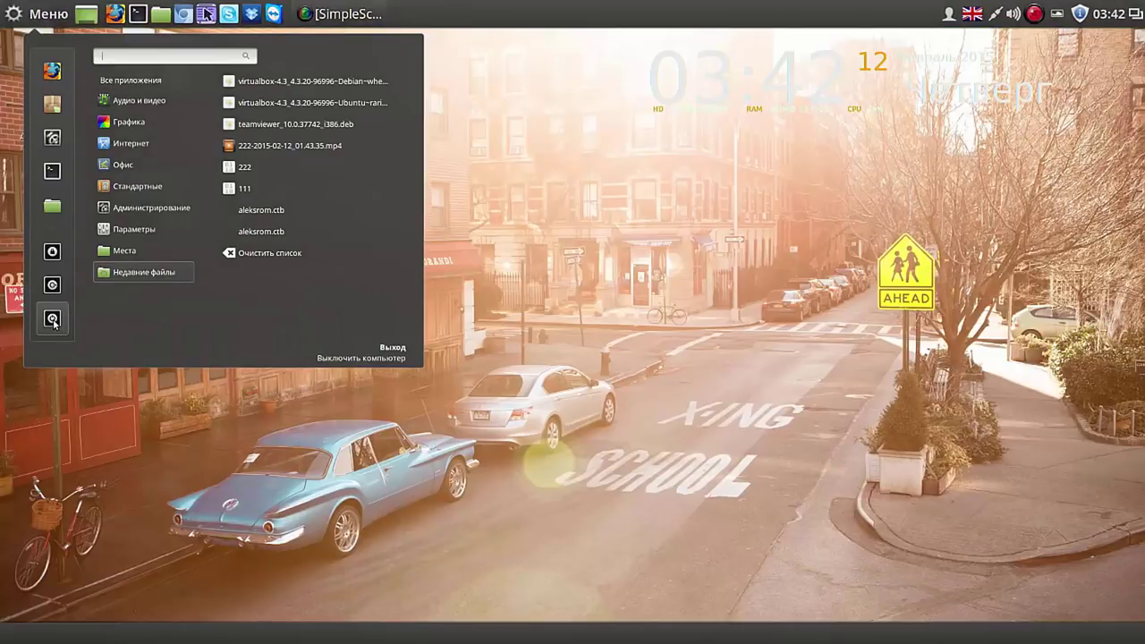
left_click(53, 320)
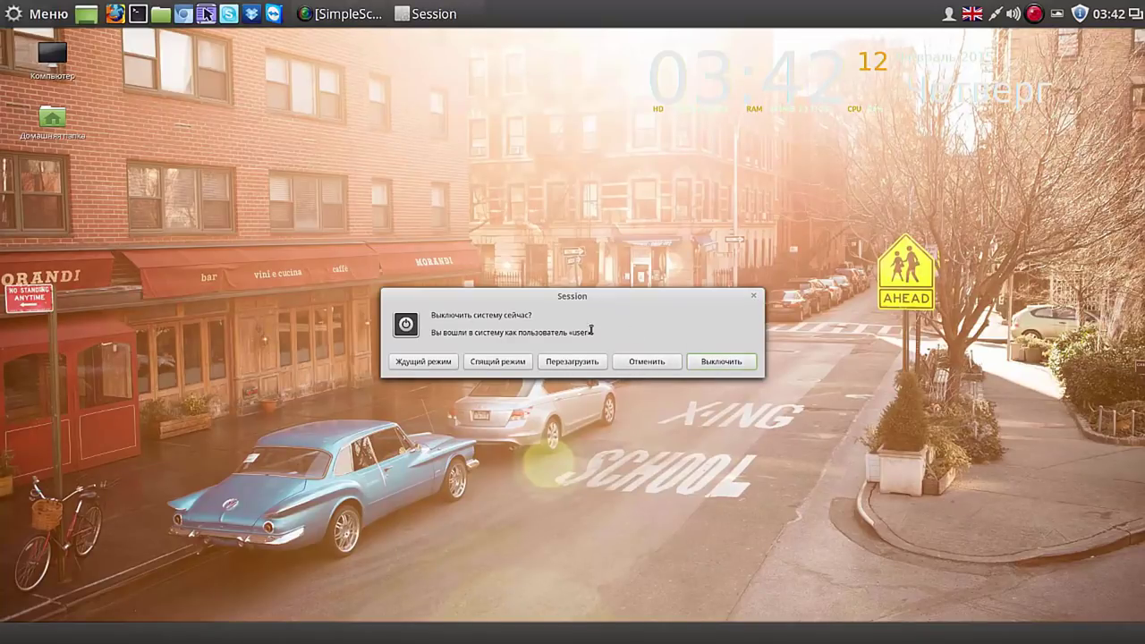
left_click(642, 362)
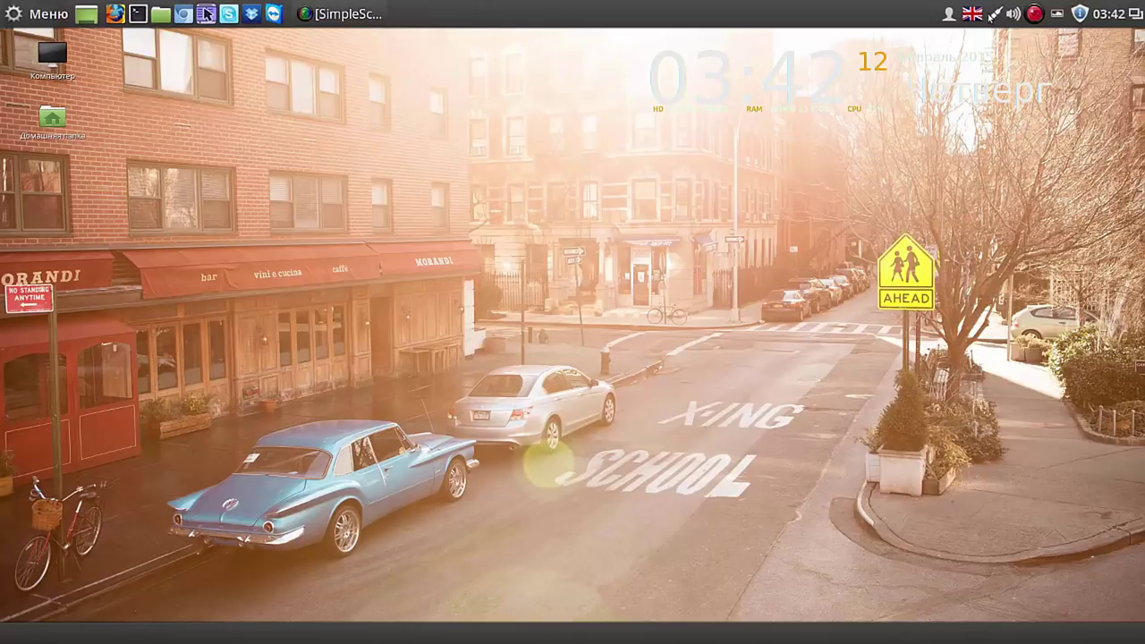
left_click(976, 14)
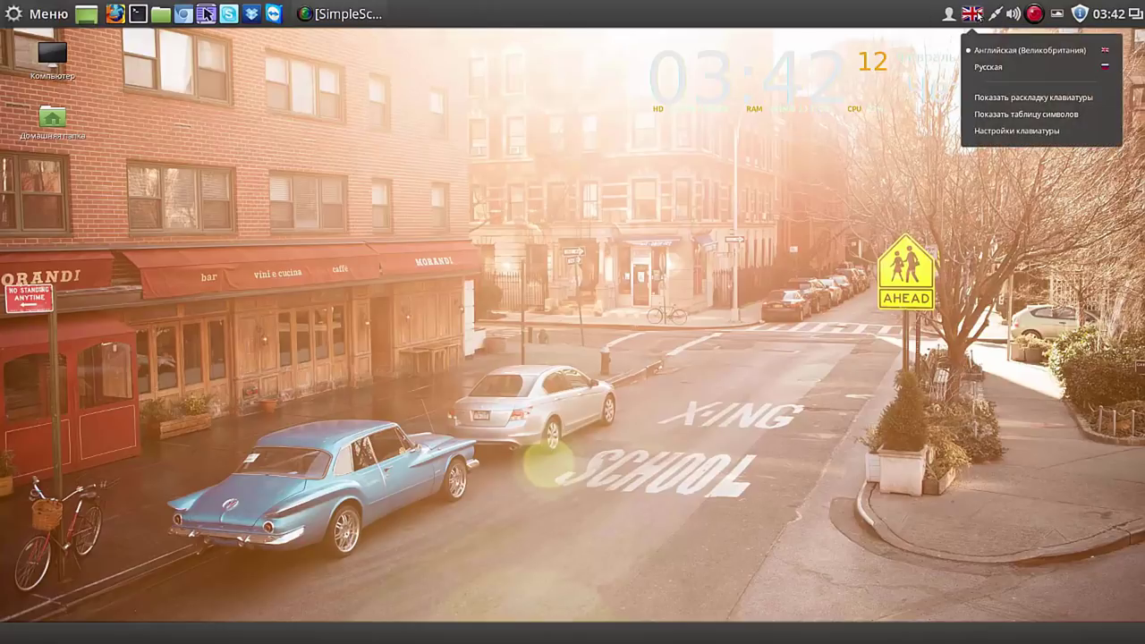
left_click(986, 66)
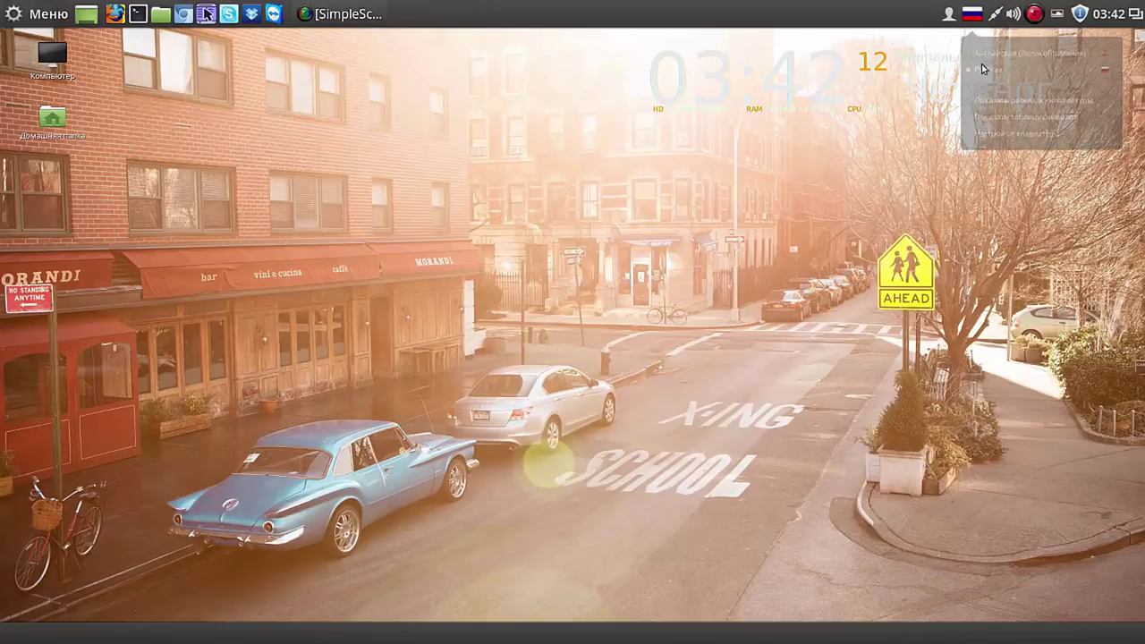
left_click(973, 14)
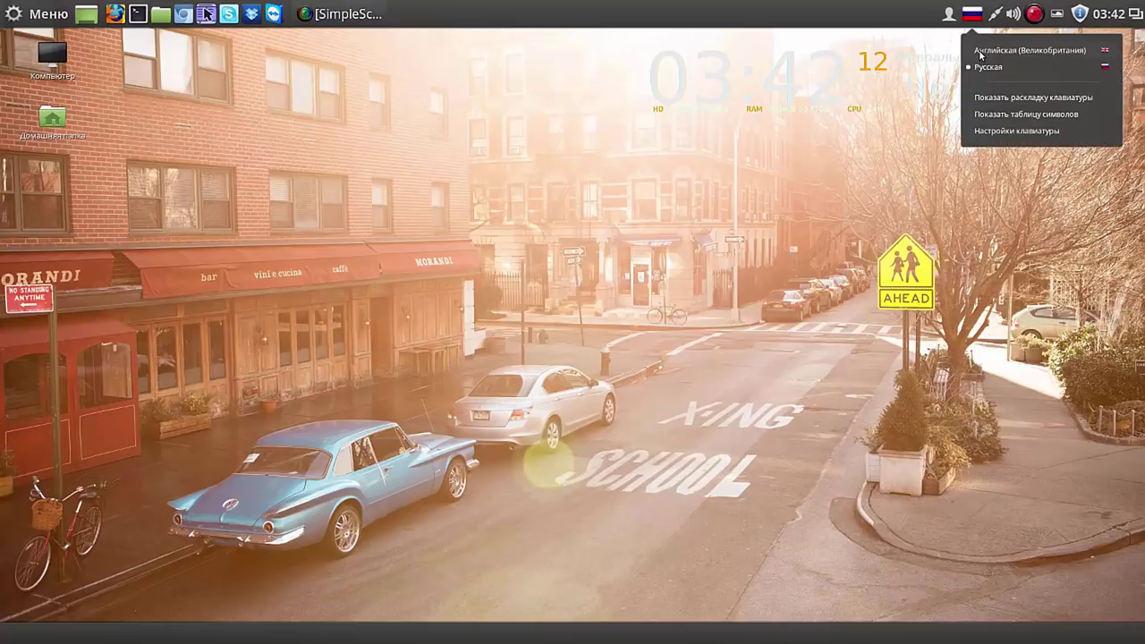
left_click(980, 50)
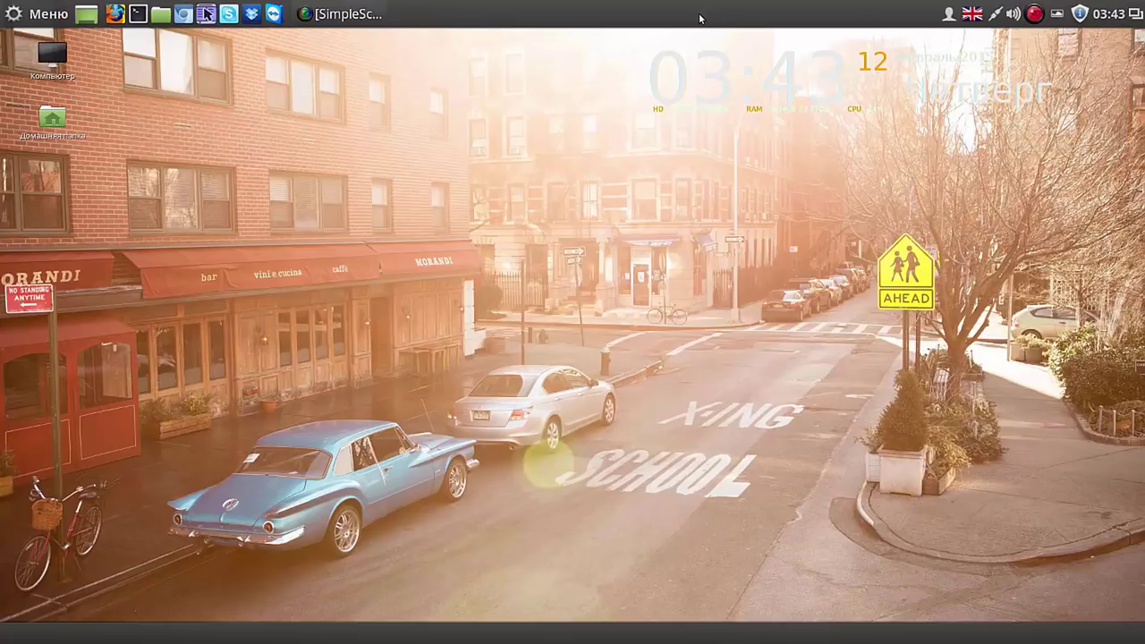